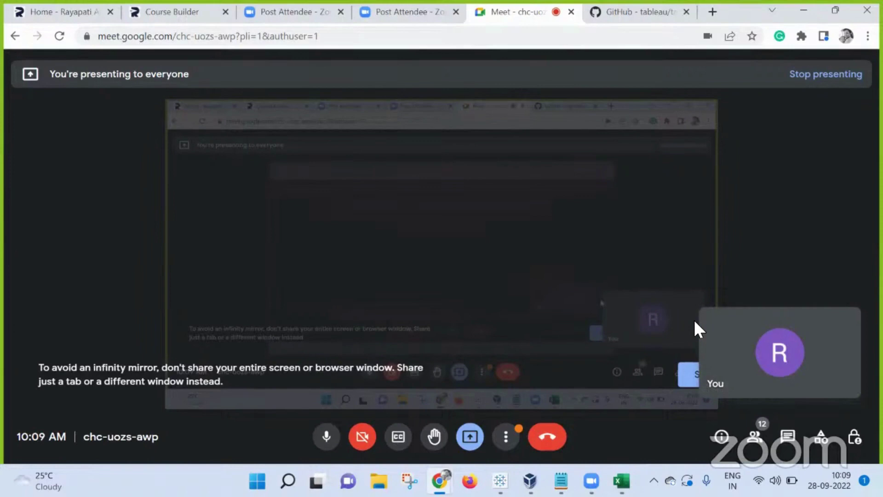
Bring the Tableau workbook forward and add a new blank worksheet, Sheet 16
mouse_move(695, 321)
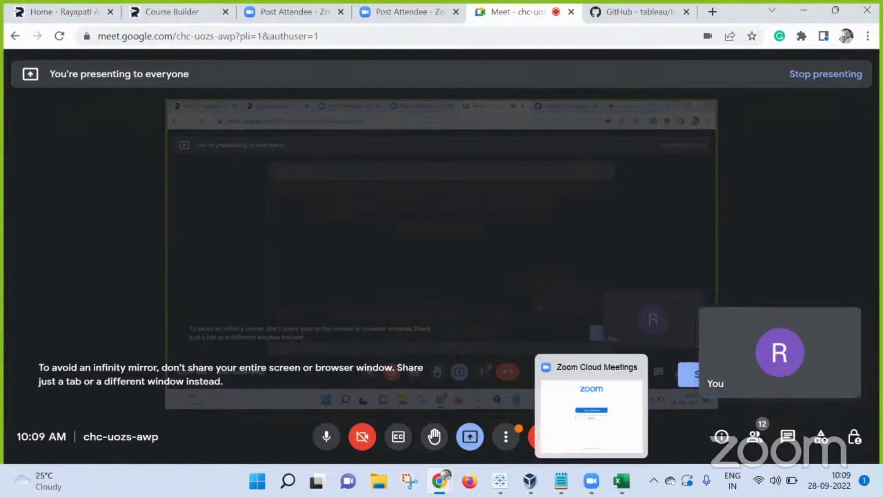
mouse_move(500, 481)
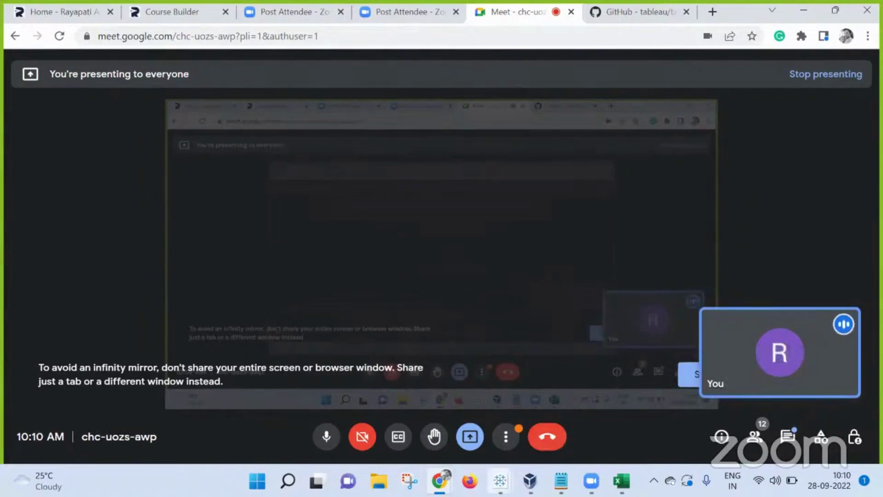
left_click(352, 412)
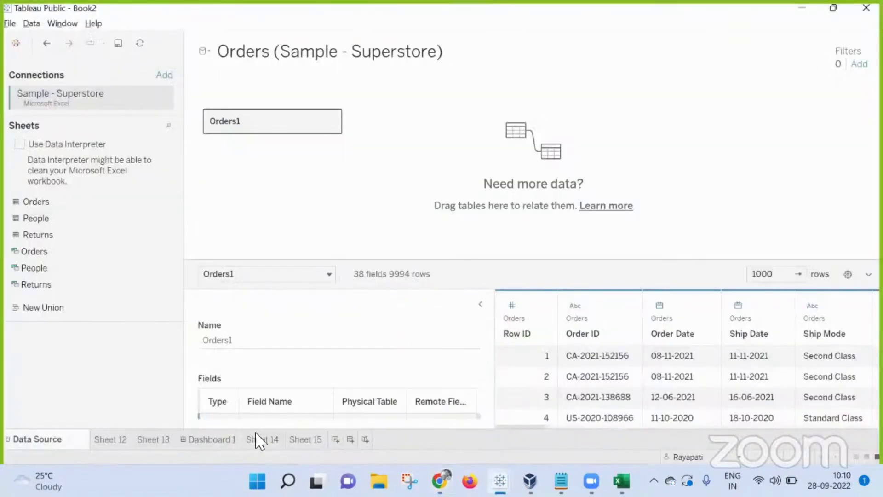
left_click(336, 440)
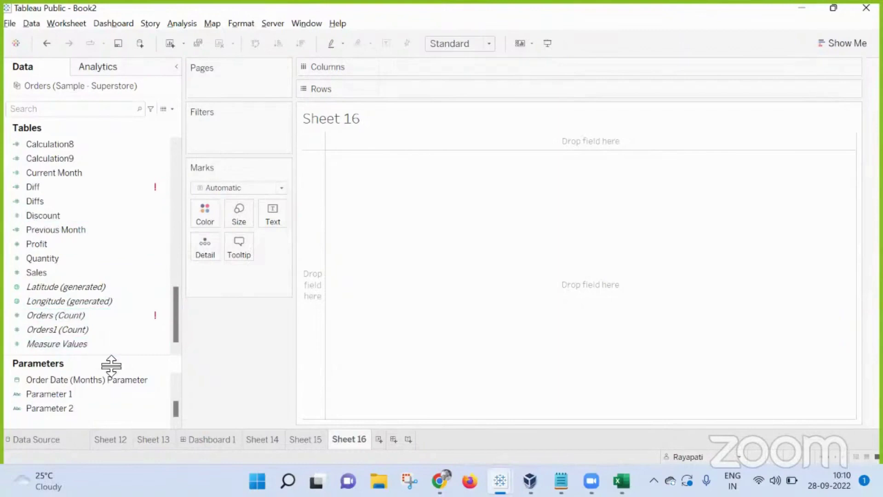
Create Parameter 3 with the String data type, then add worksheet Sheet 17
left_click_drag(111, 361, 144, 291)
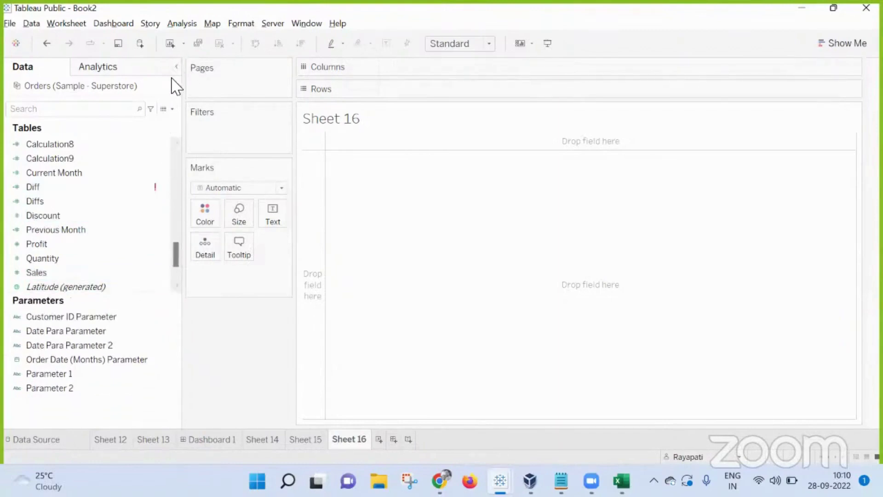
left_click(173, 109)
left_click(139, 136)
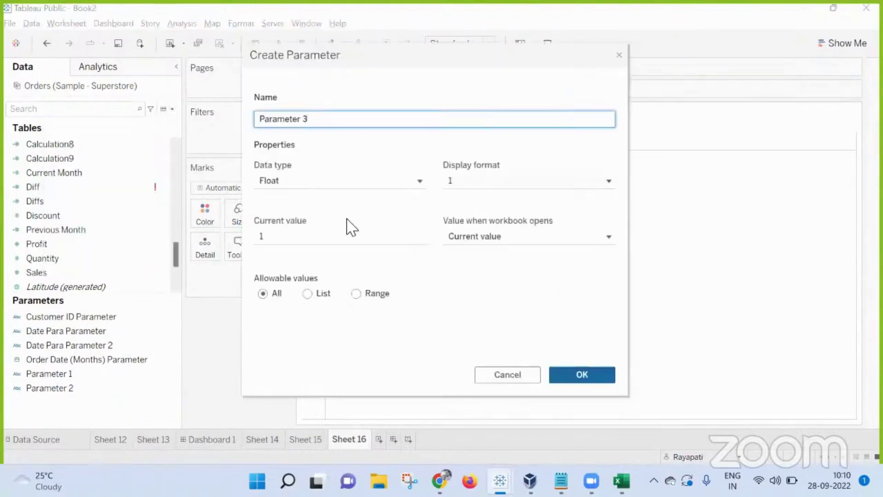
left_click(297, 189)
left_click(286, 227)
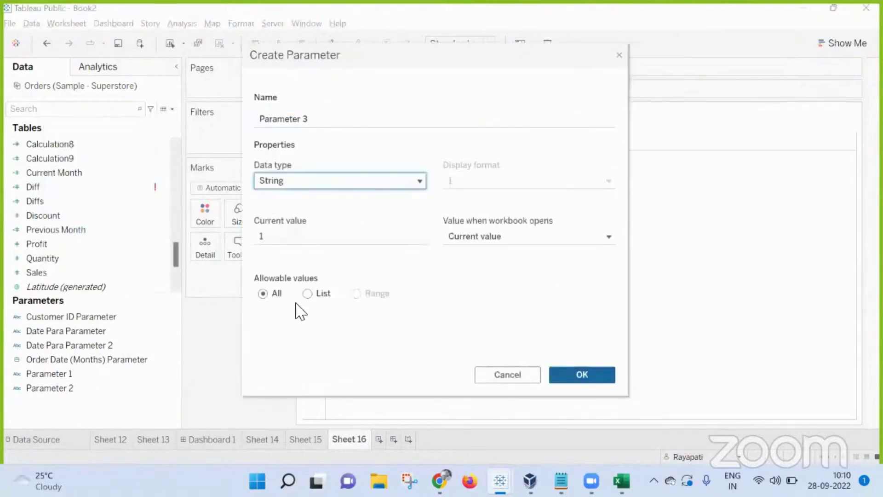
left_click(567, 383)
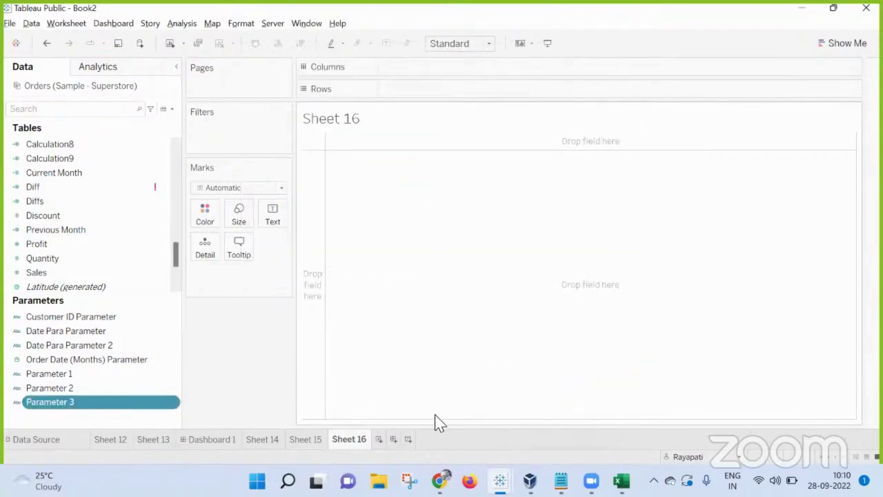
left_click(378, 439)
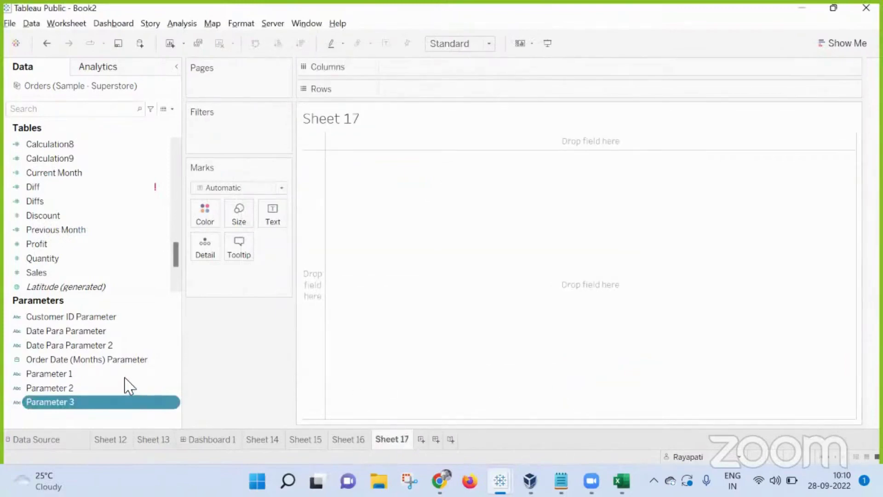
Put Category on Sheet 17's rows to list its three values, then add blank Sheet 18
scroll(138, 170, "up", 10)
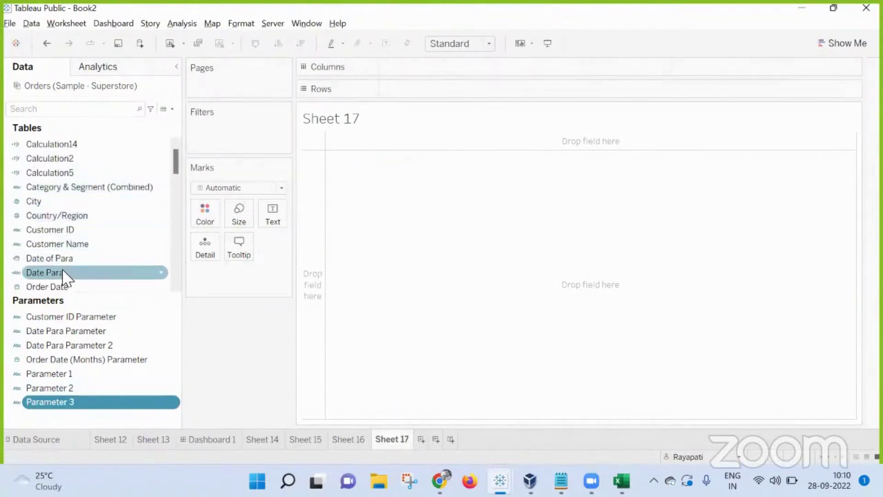
scroll(77, 212, "down", 3)
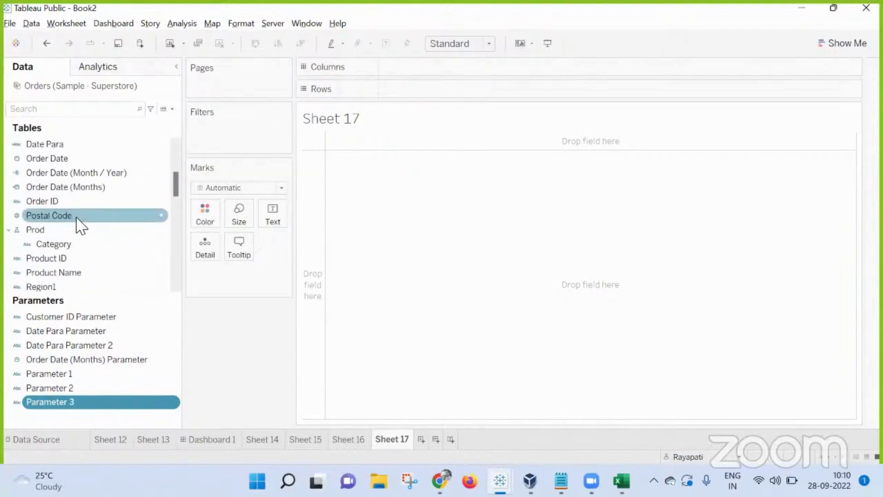
left_click_drag(67, 249, 496, 96)
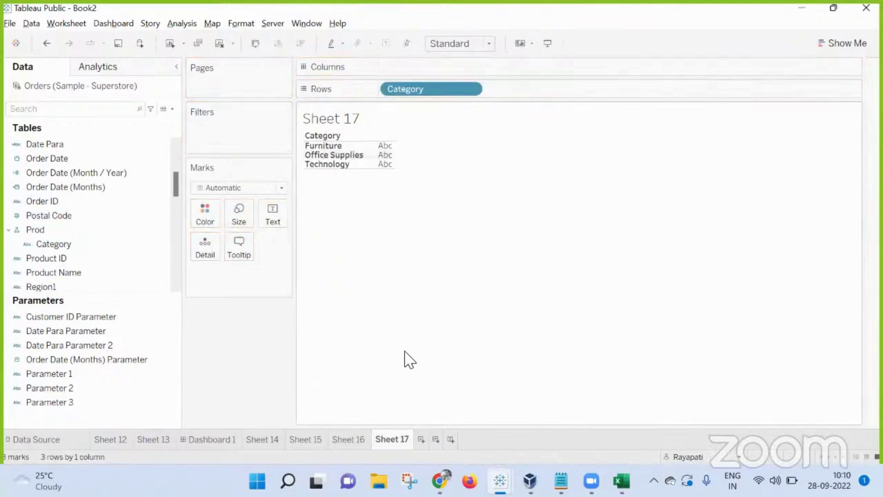
left_click(421, 439)
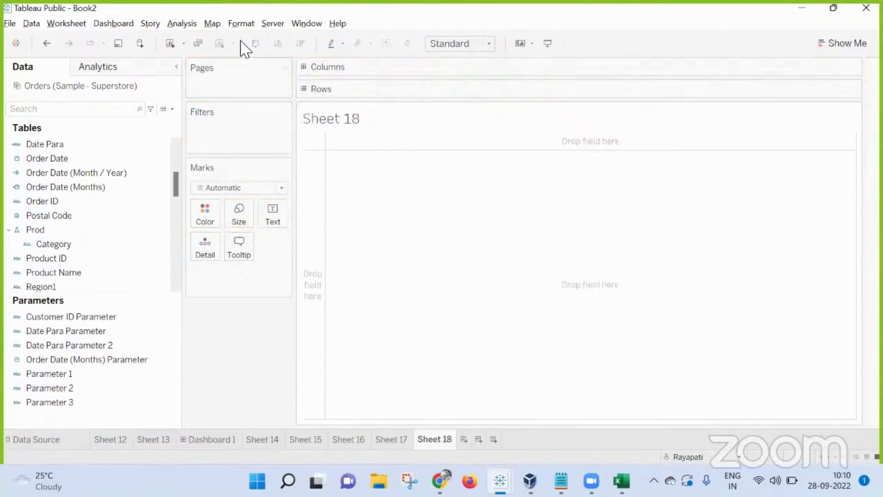
left_click(183, 24)
Draft Calculation15 as an If on [Parameter 3] that returns [Sub-Category]
left_click(228, 271)
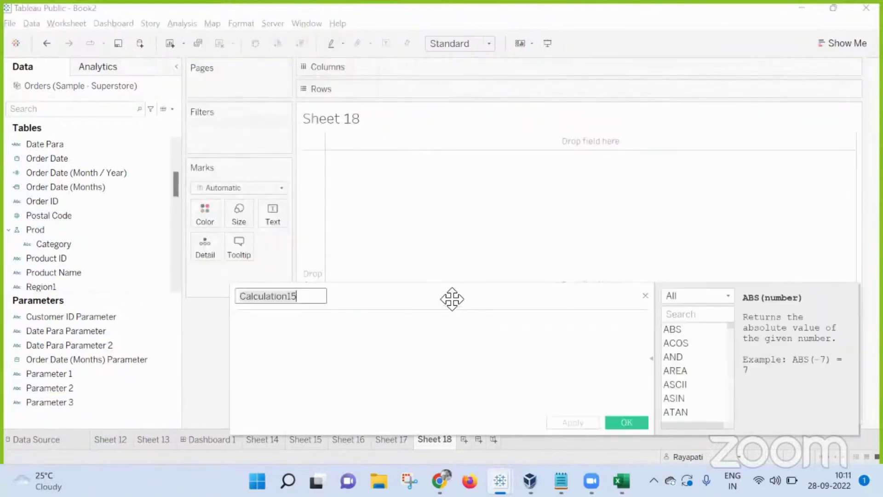
type("If ")
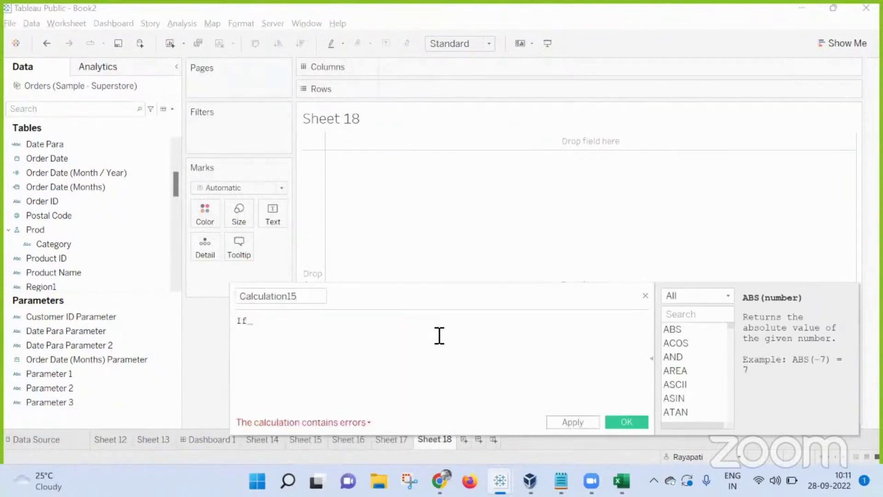
type("Para")
key("Down")
key("Down")
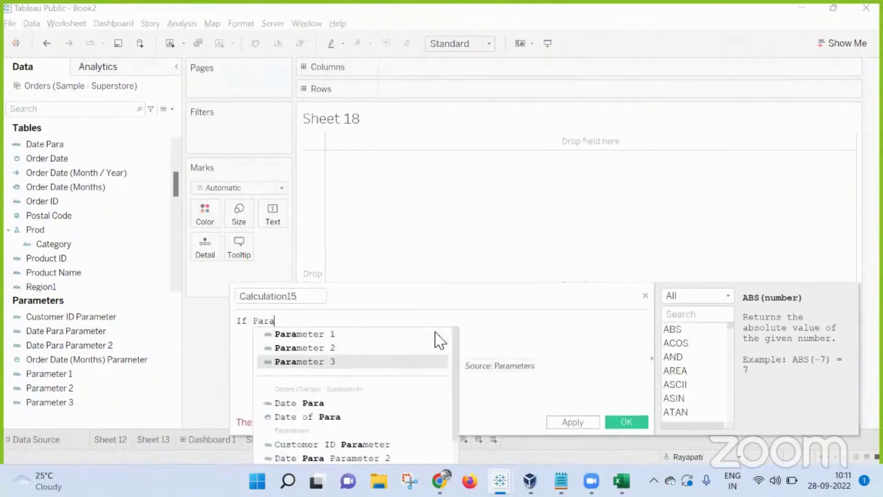
key("Return")
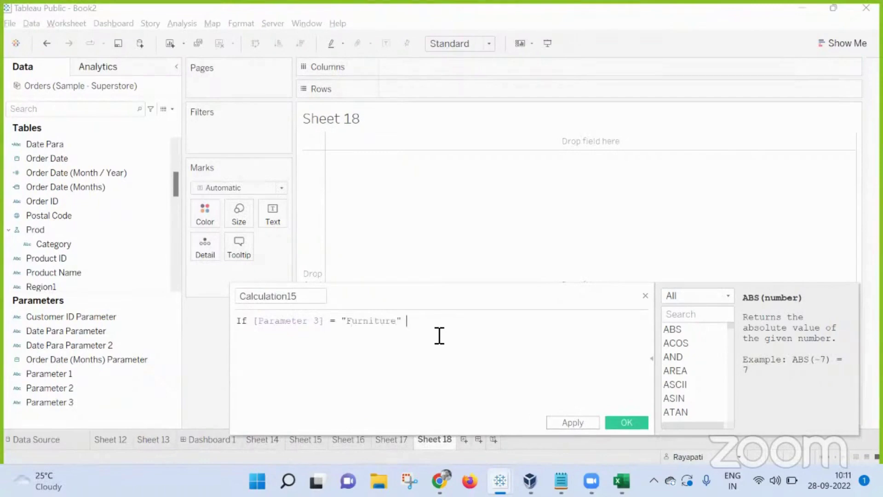
type("Then")
type(" [")
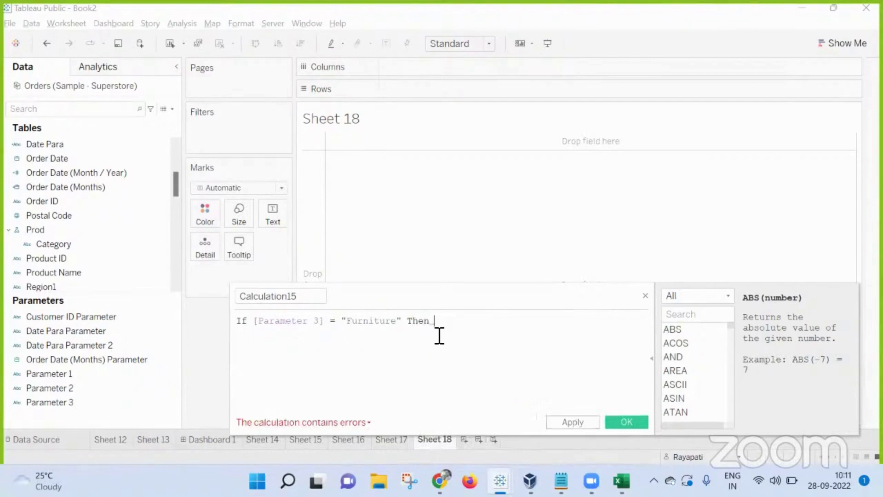
type("Sub")
key("Return")
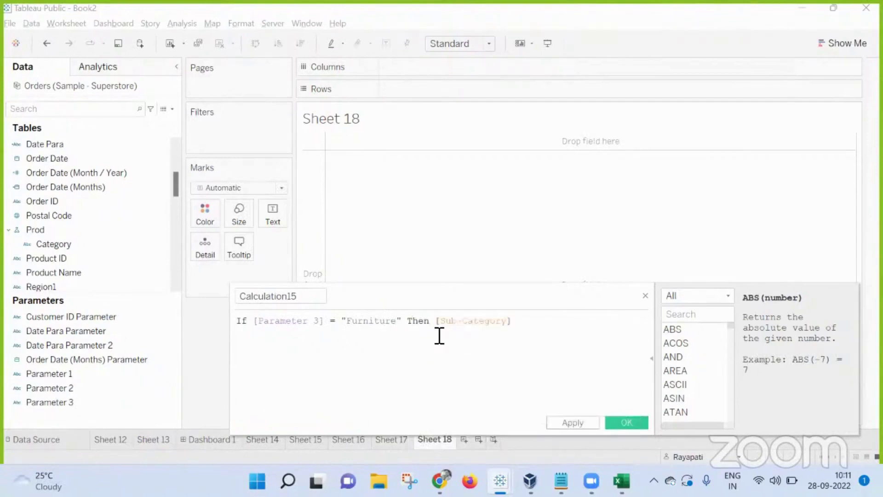
type("End")
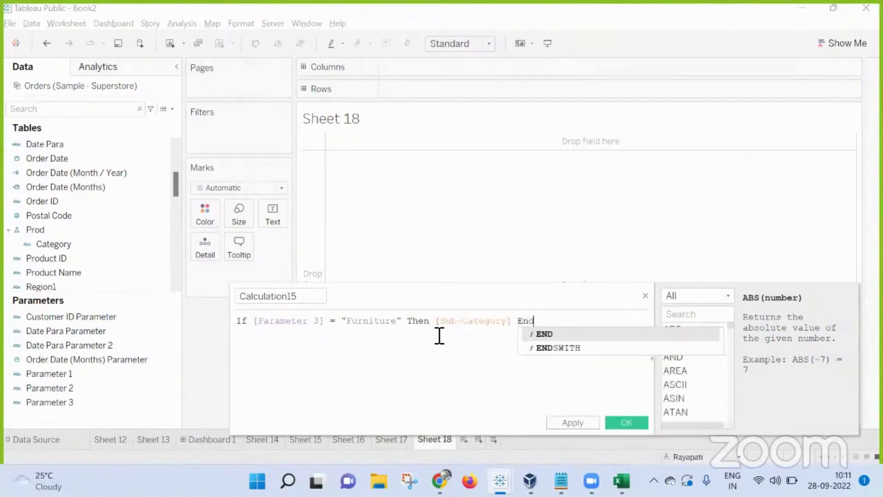
left_click(377, 345)
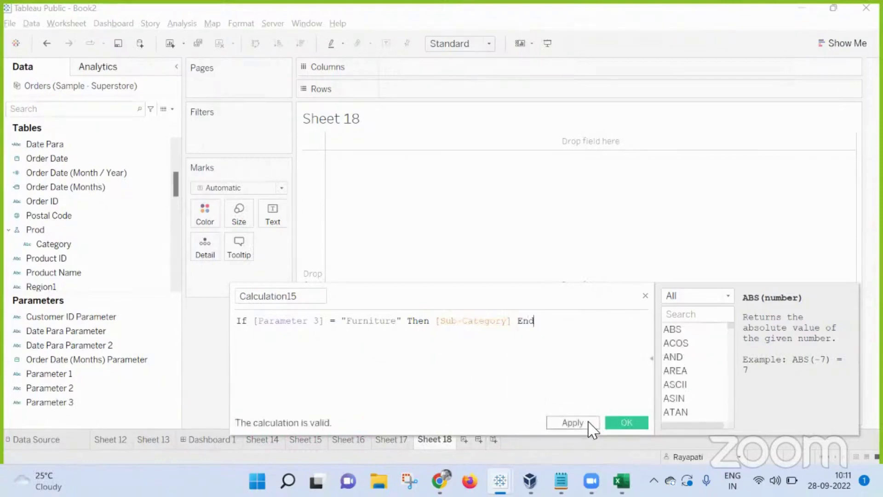
Change the result to True, save Calculation15, and drop it on Sheet 18's Filters without applying
left_click_drag(512, 321, 437, 320)
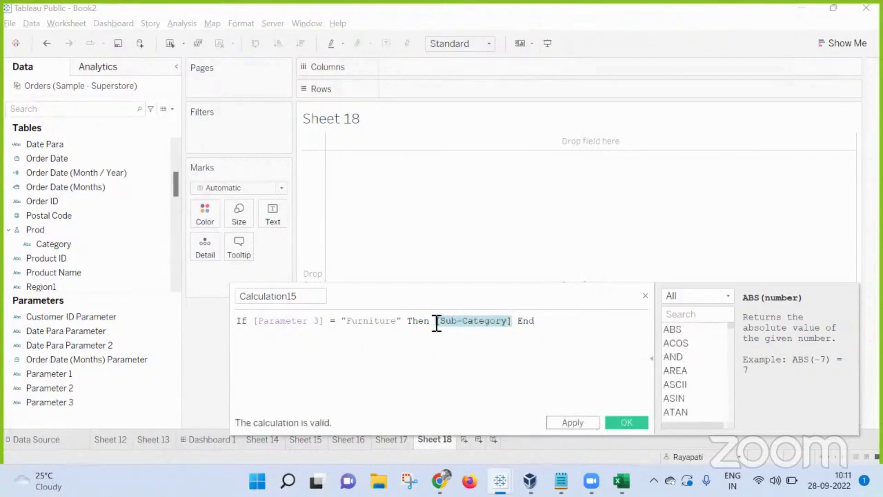
type("True")
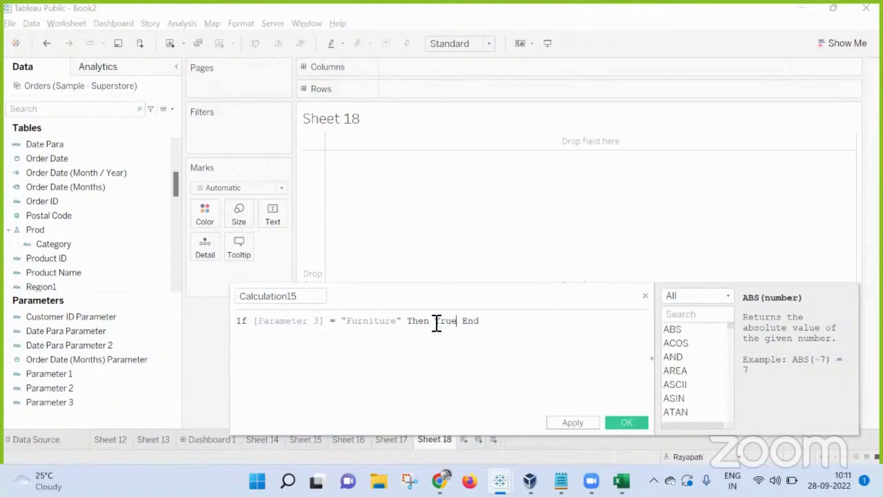
left_click(628, 422)
left_click_drag(64, 146, 236, 132)
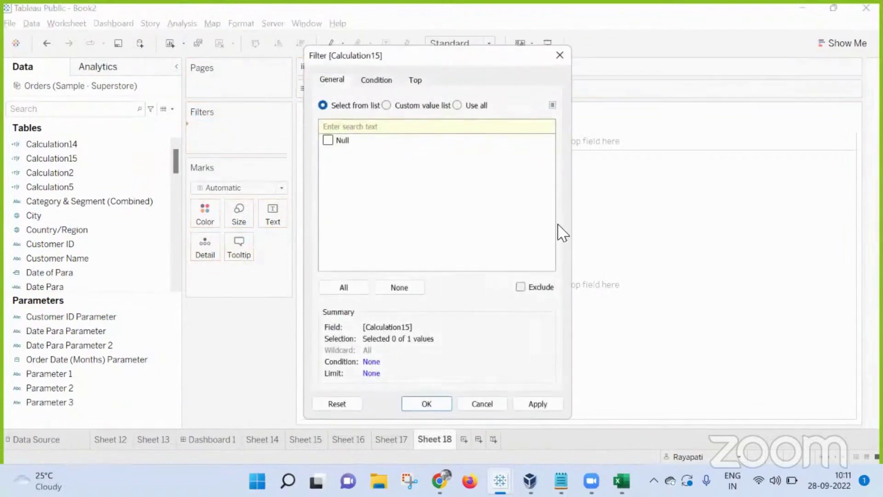
left_click(559, 56)
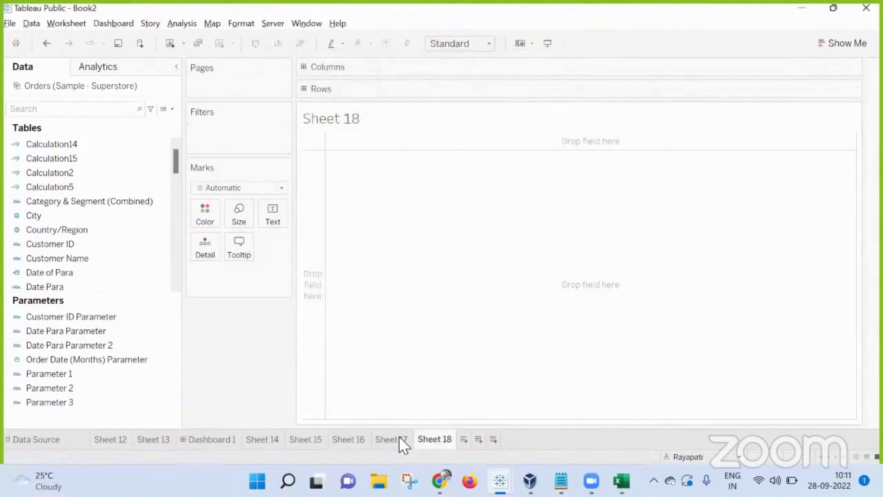
Add Sheet 19 and duplicate Calculation15, clearing Calculation14 off the rows
left_click(464, 439)
left_click(106, 144)
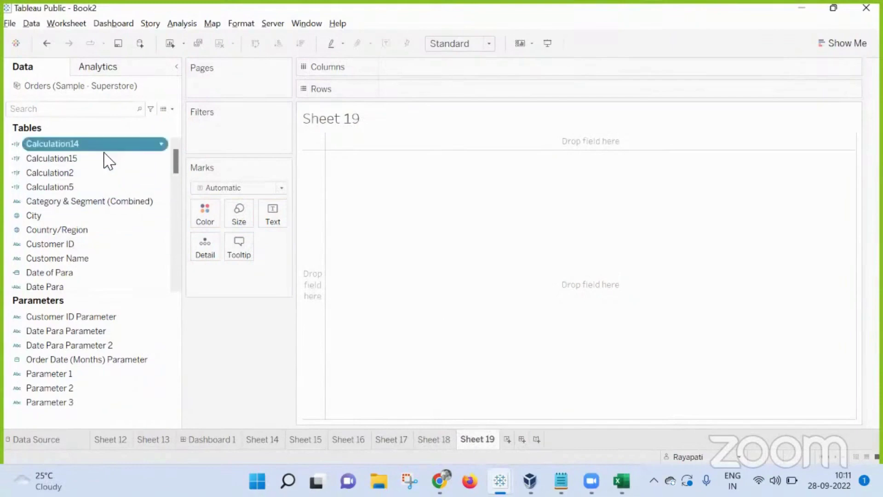
right_click(104, 146)
left_click(138, 156)
left_click(98, 159)
right_click(99, 161)
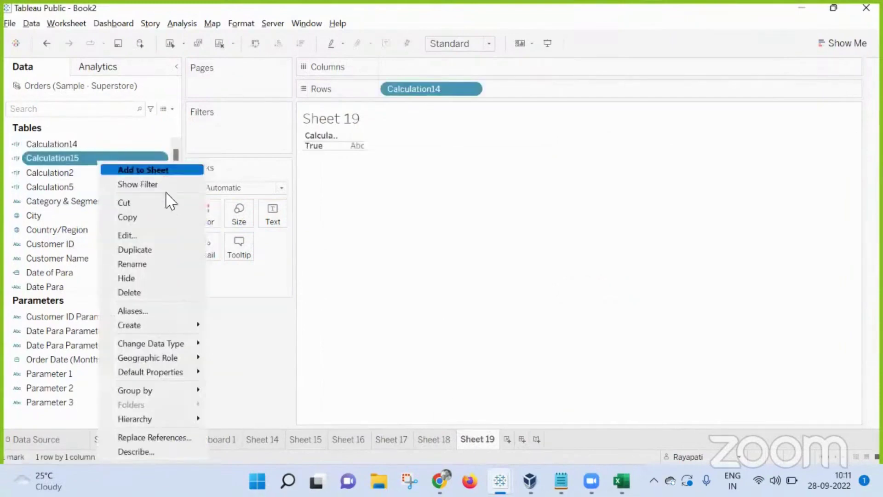
left_click(151, 251)
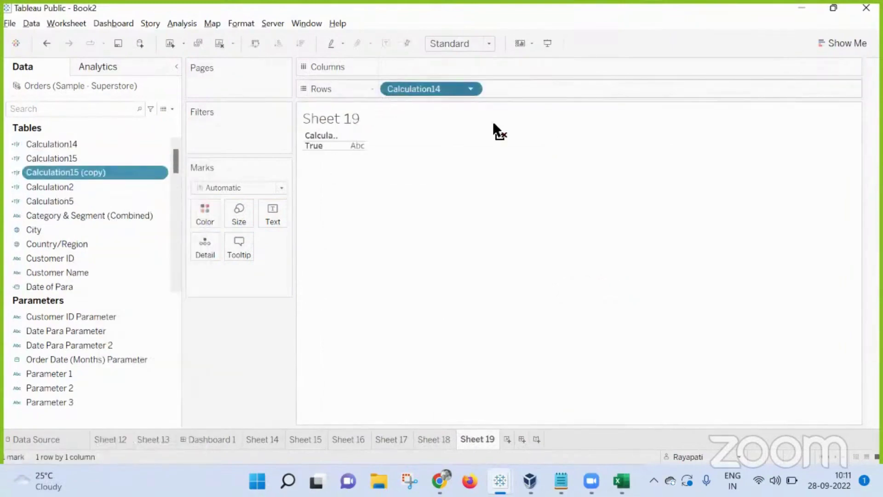
left_click_drag(494, 131, 493, 133)
Change the Calculation15 copy's formula from "Furniture" to "Technology" and add blank Sheet 20
right_click(98, 174)
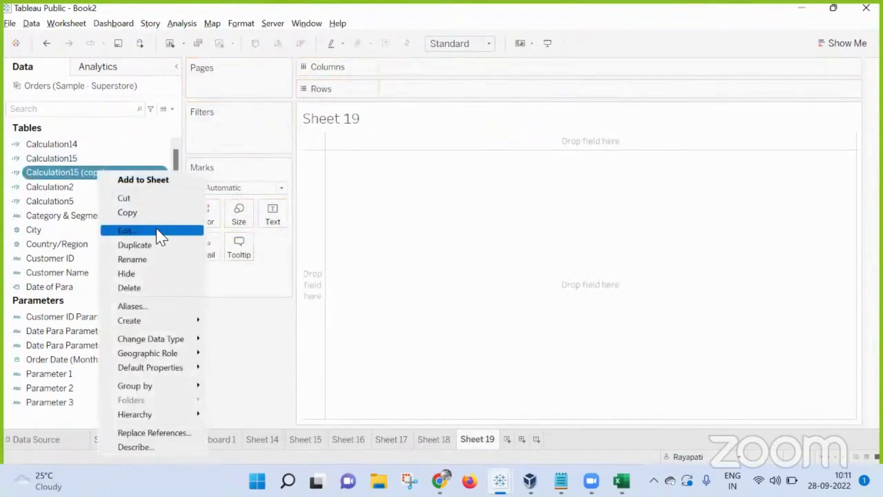
left_click(158, 235)
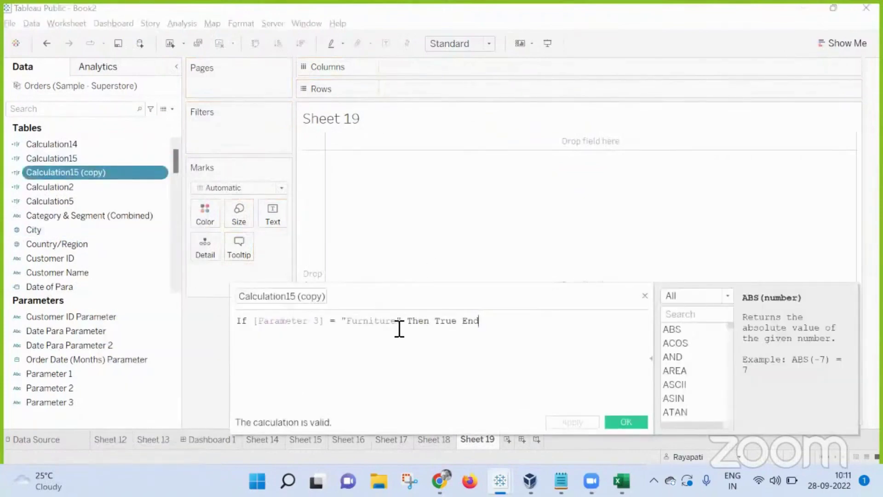
left_click_drag(400, 329, 350, 329)
type("Technology")
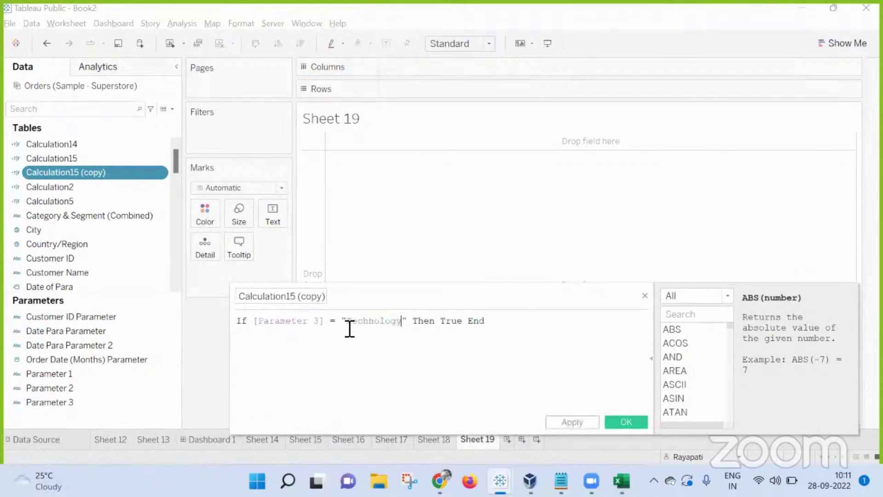
left_click(573, 422)
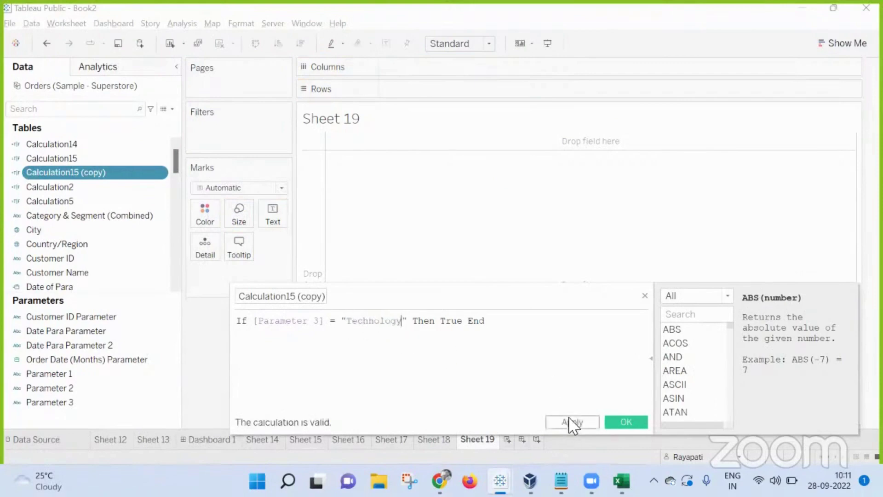
left_click(625, 422)
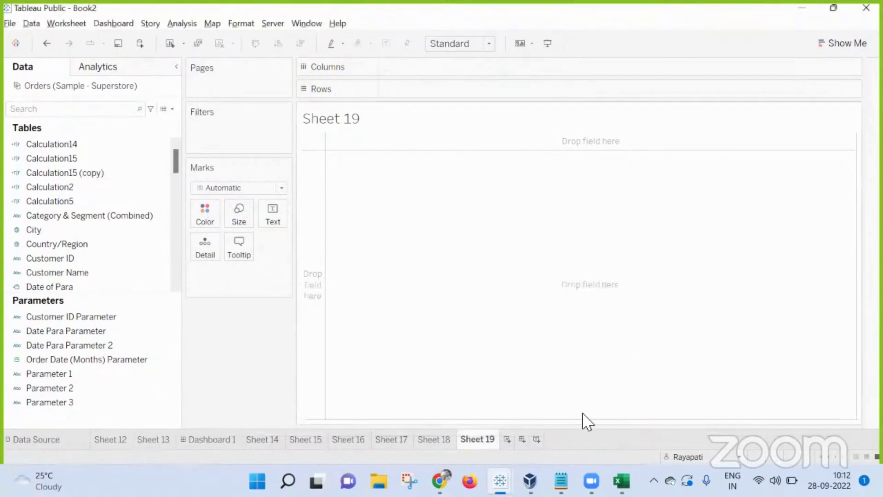
left_click(507, 440)
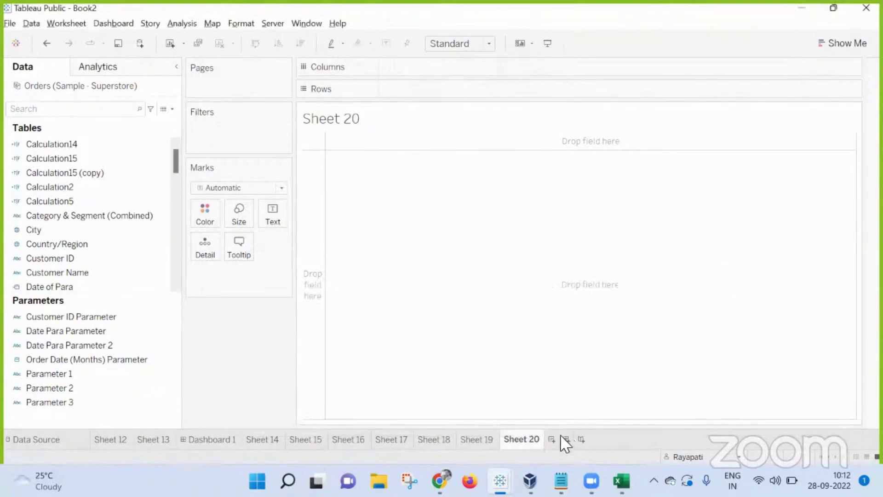
Create Dashboard 2 with Automatic size, removing a floating Sheet 18 placed by mistake
left_click(564, 439)
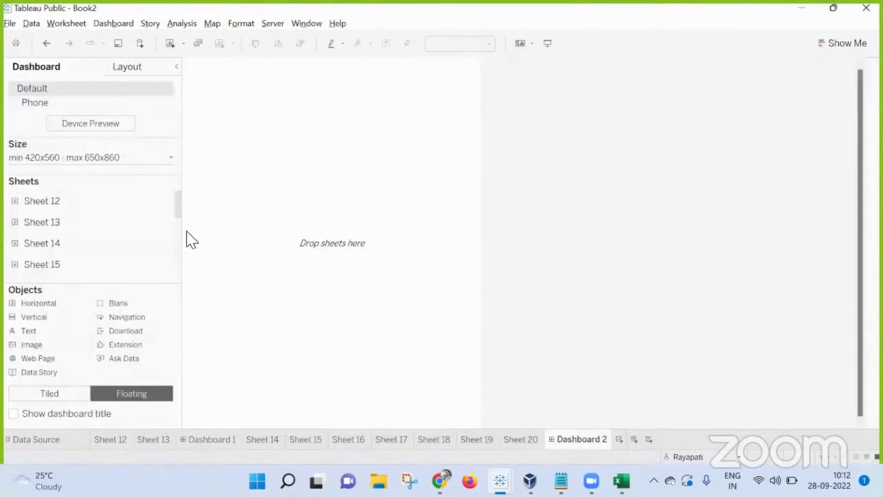
scroll(27, 267, "down", 2)
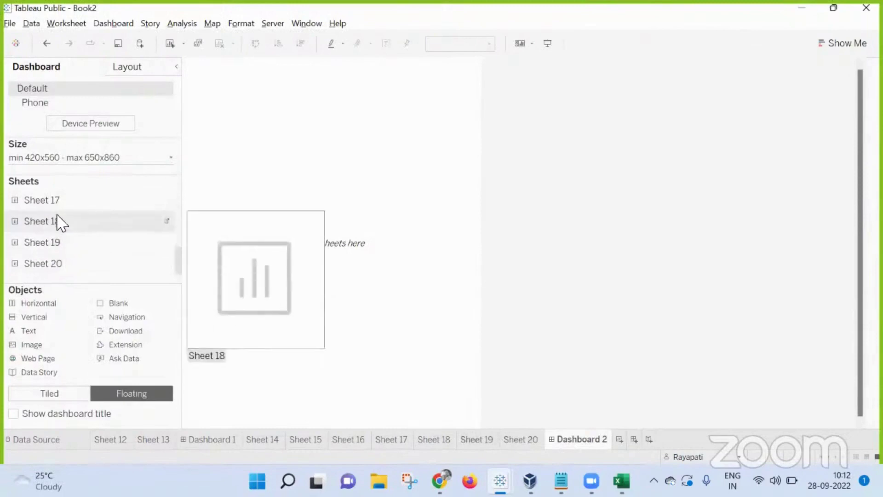
left_click_drag(59, 223, 90, 170)
left_click(69, 159)
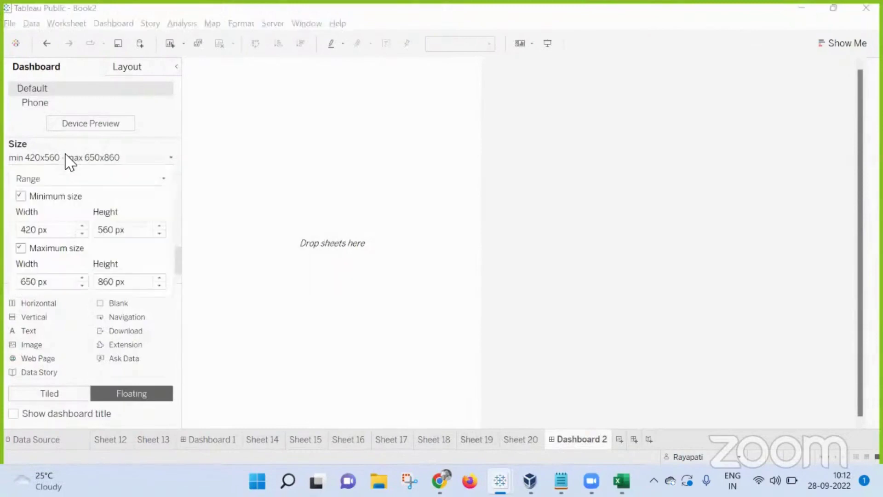
left_click(50, 179)
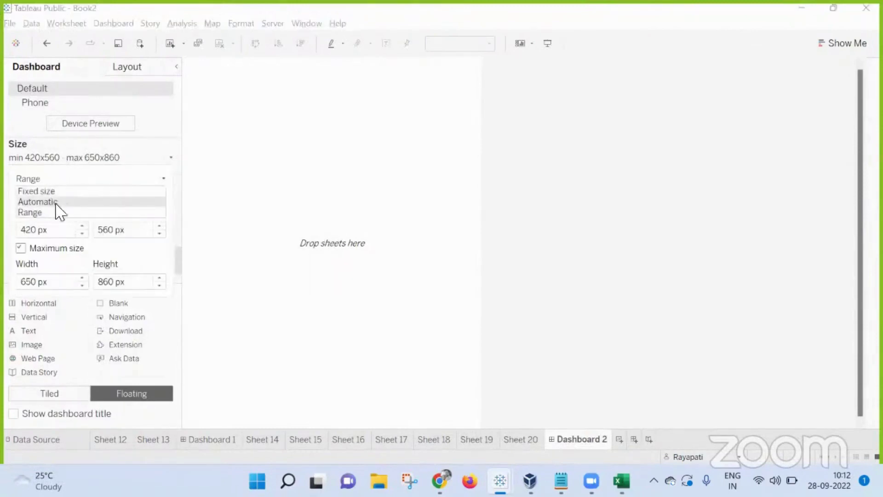
left_click(38, 202)
left_click_drag(78, 227, 408, 148)
left_click(640, 146)
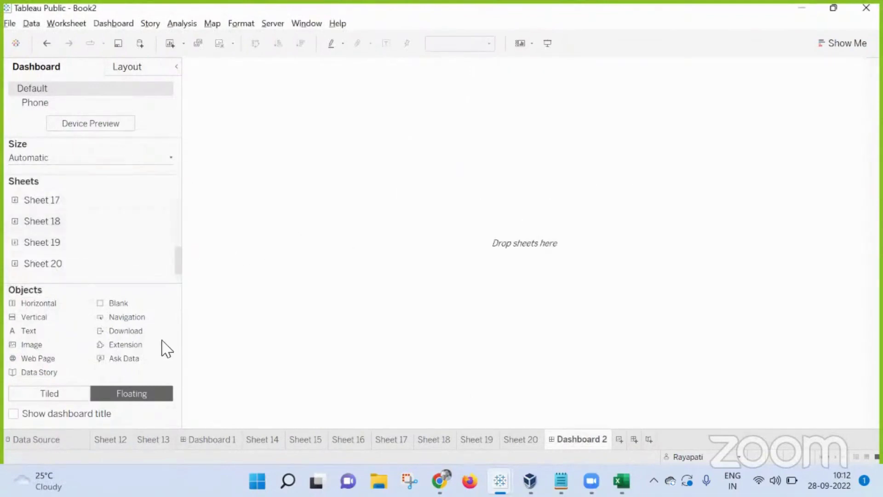
Tile Sheet 17, Sheet 18 and Sheet 19 side by side on Dashboard 2
left_click(63, 394)
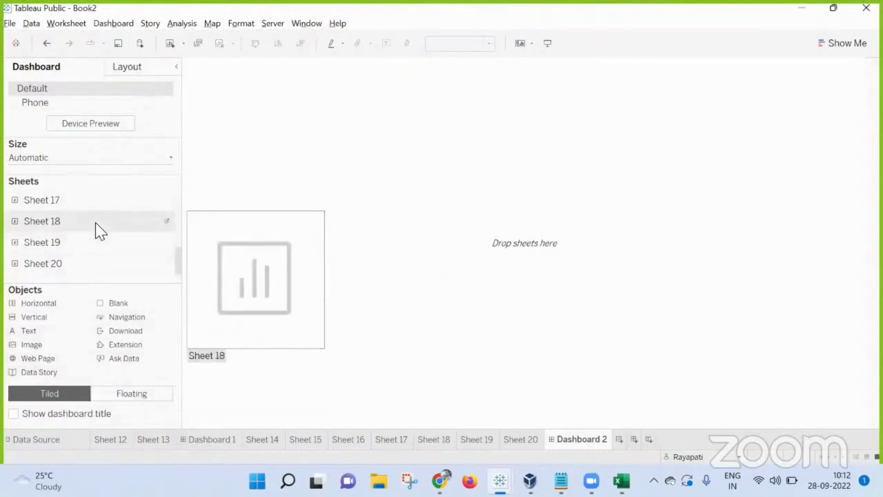
left_click_drag(65, 239, 207, 191)
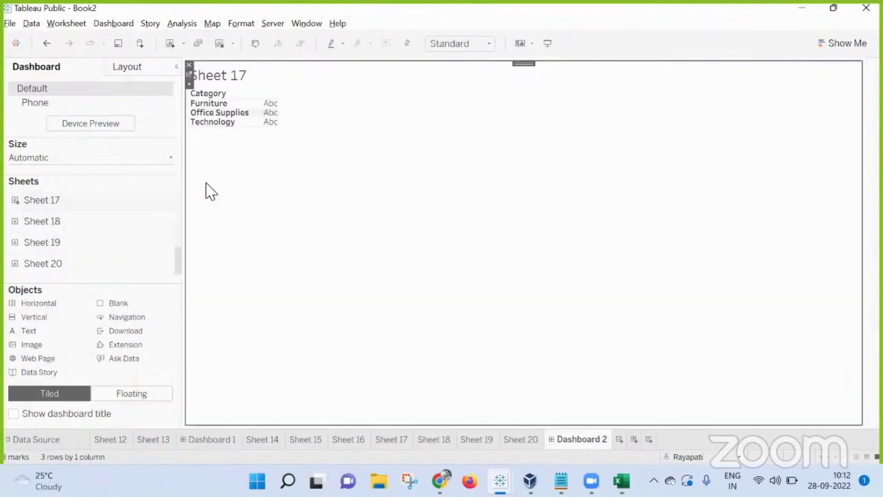
mouse_move(45, 225)
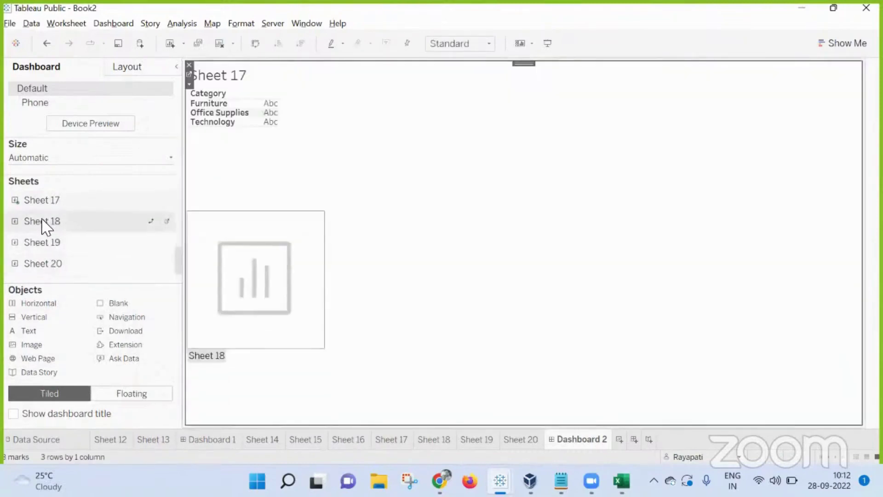
left_click_drag(45, 226, 345, 266)
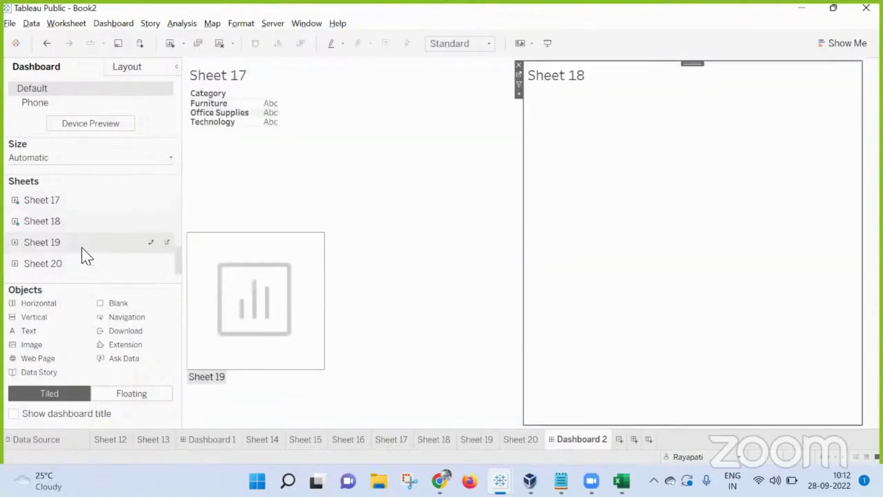
left_click_drag(84, 255, 756, 246)
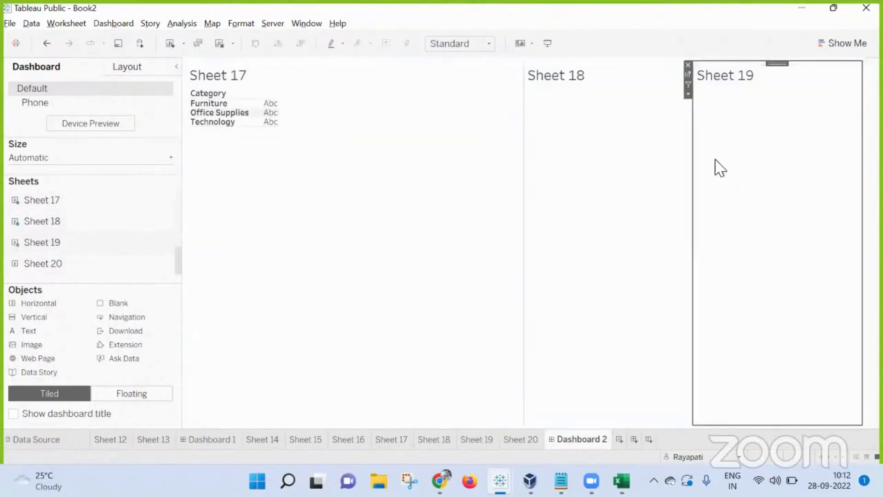
left_click(584, 148)
left_click(792, 177)
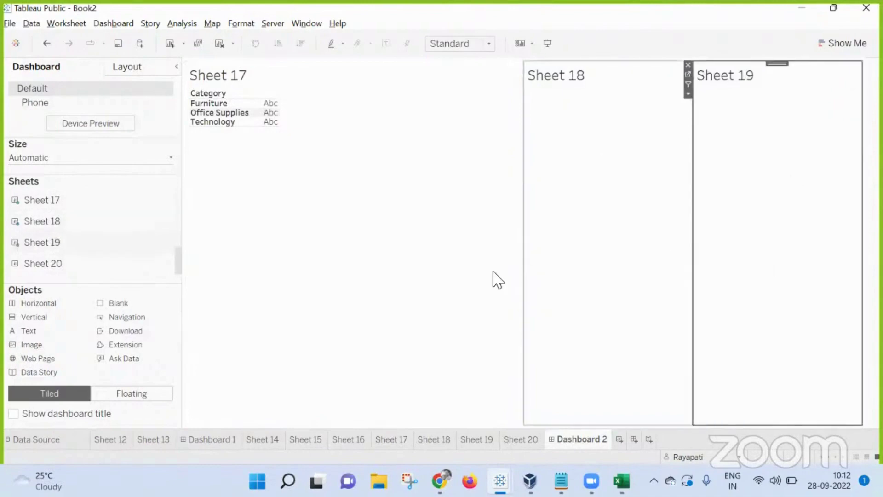
left_click(608, 244)
left_click(501, 223)
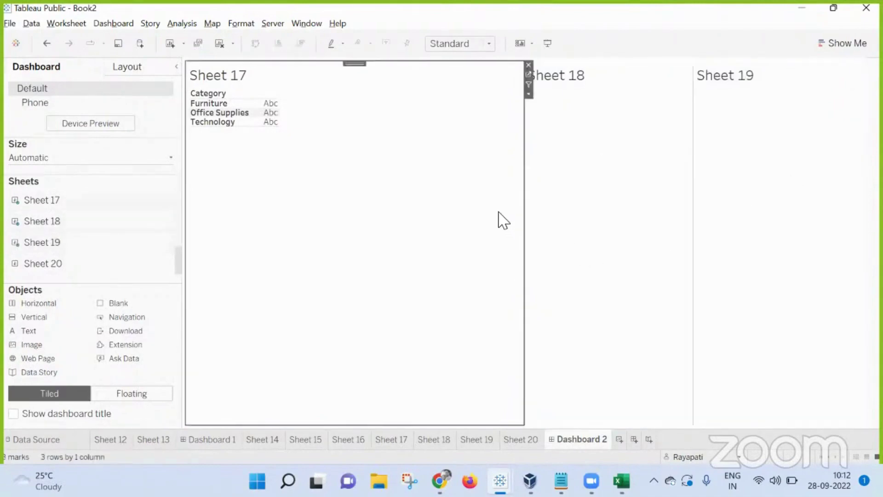
left_click(552, 209)
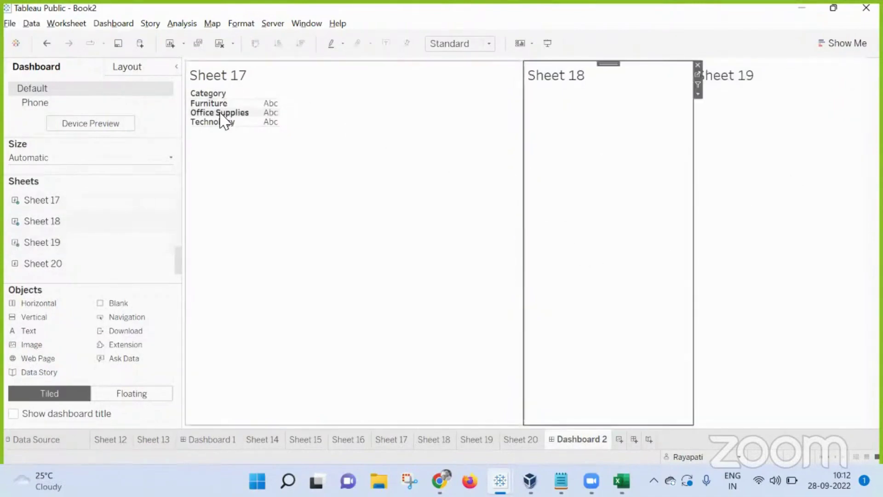
left_click(114, 24)
Add a parameter action with source Sheet 17 only, target Parameter 3, and source field Category
left_click(151, 157)
left_click(340, 160)
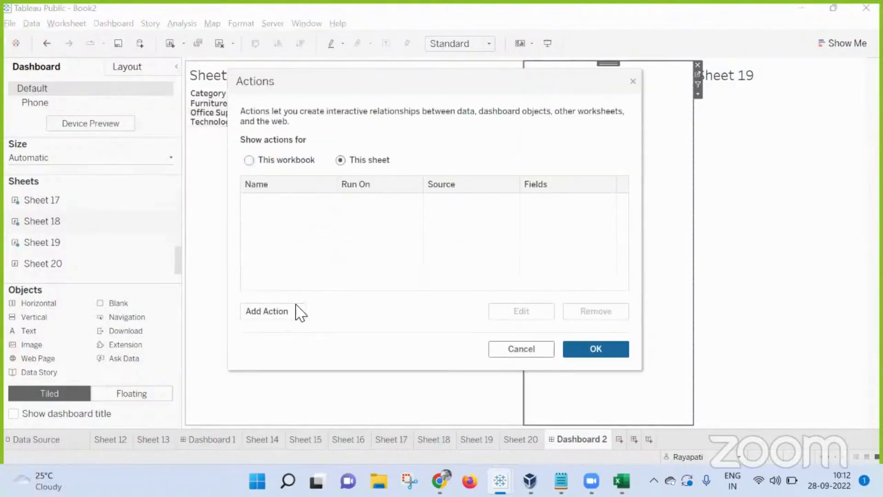
left_click(297, 311)
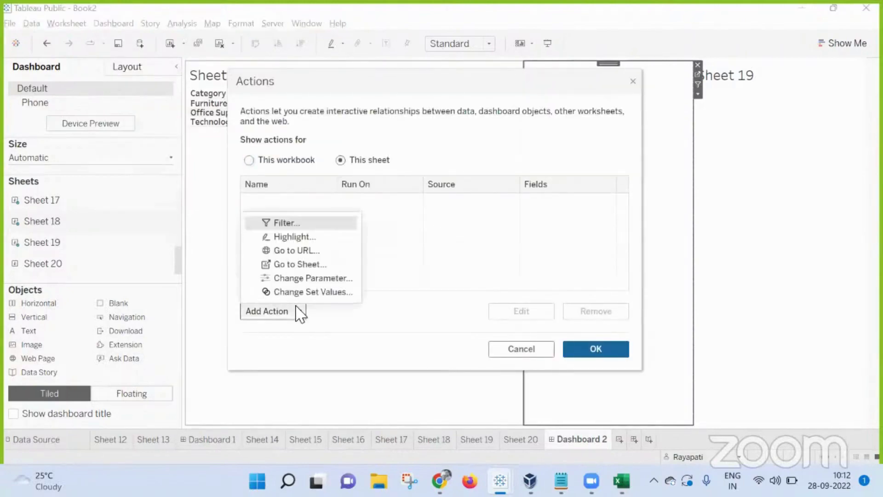
left_click(323, 284)
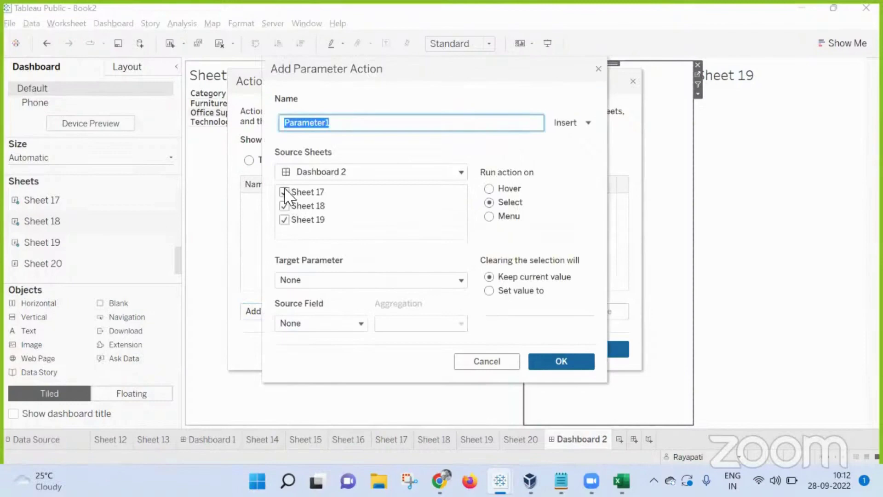
left_click(284, 210)
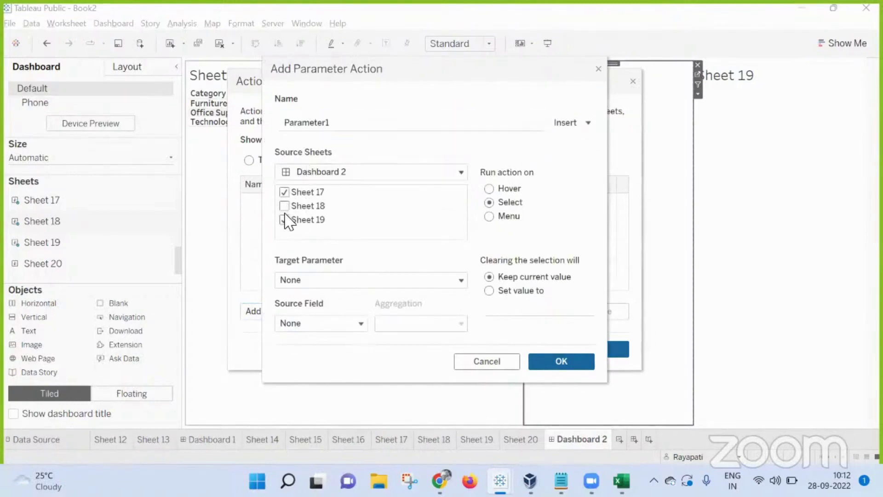
left_click(301, 281)
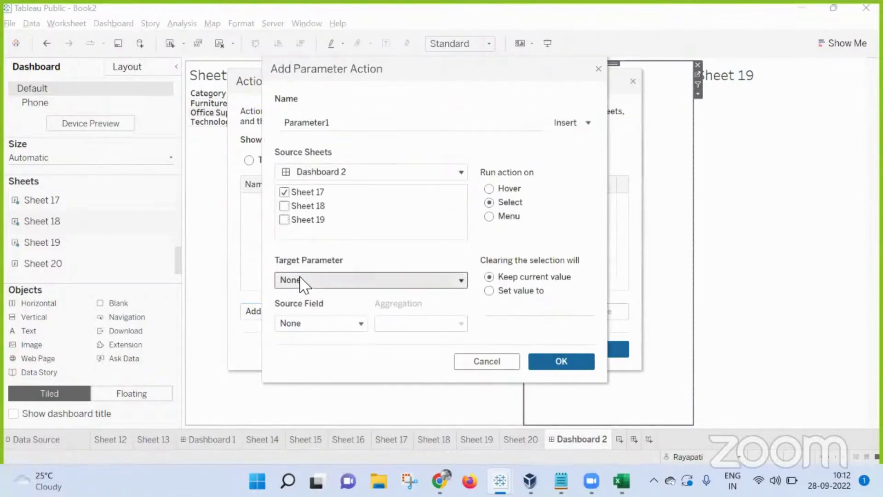
left_click(338, 262)
left_click(313, 323)
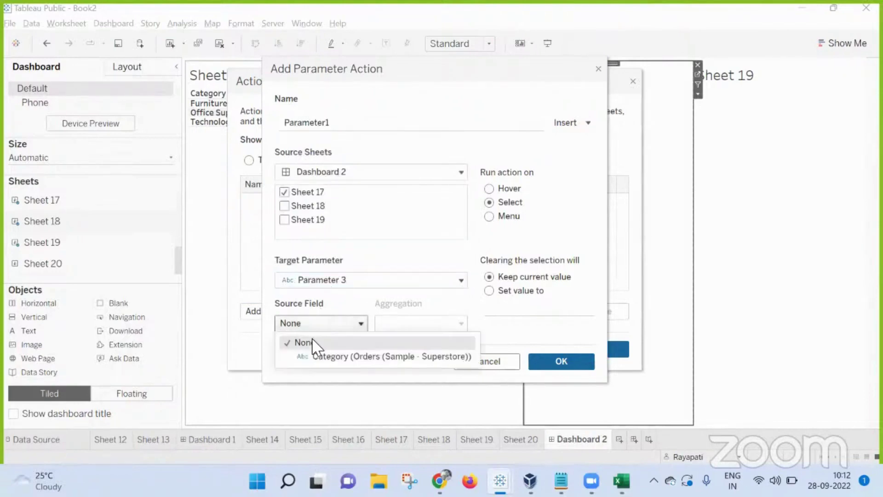
left_click(327, 362)
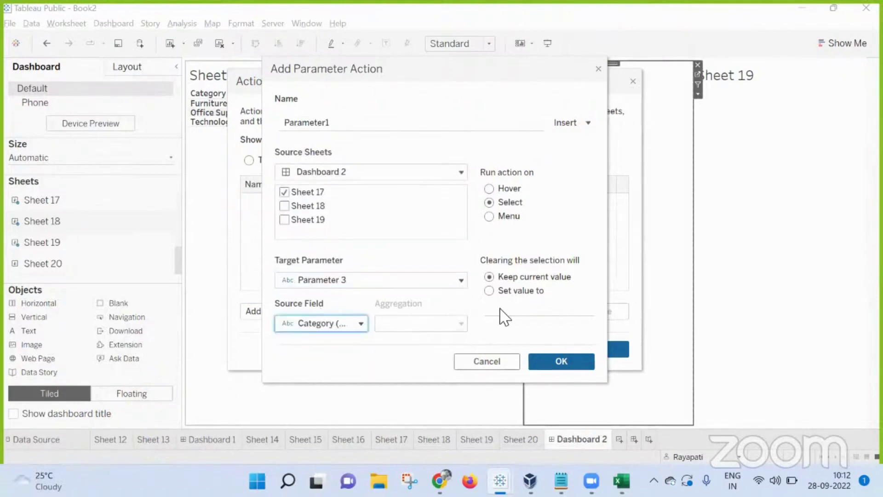
left_click(560, 353)
left_click(597, 350)
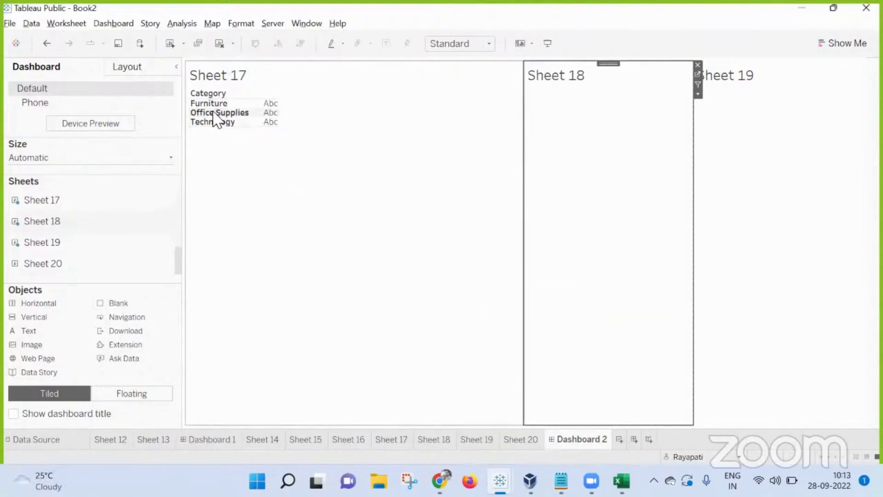
Show the Parameter 3 control from the Sheet 17 zone's options
left_click(437, 95)
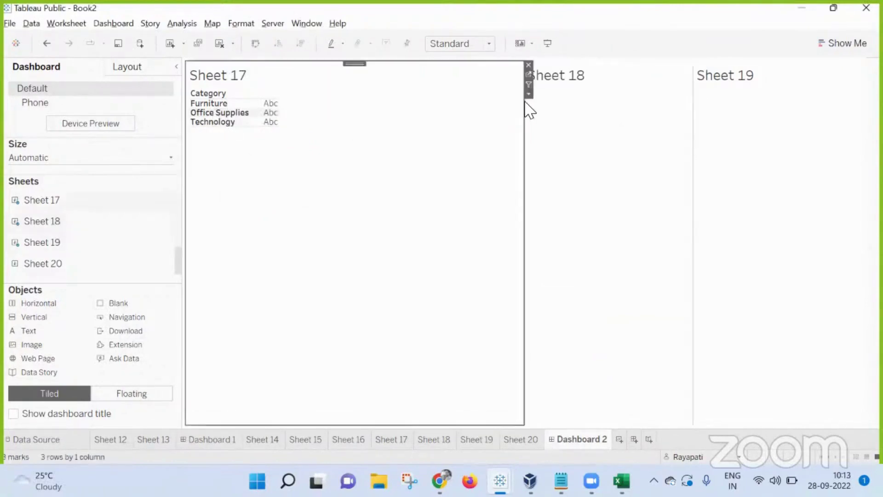
left_click(528, 95)
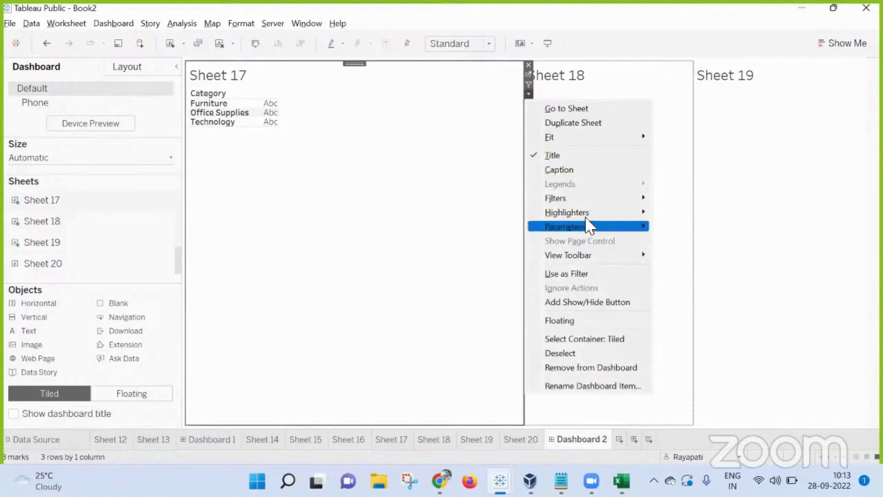
mouse_move(587, 227)
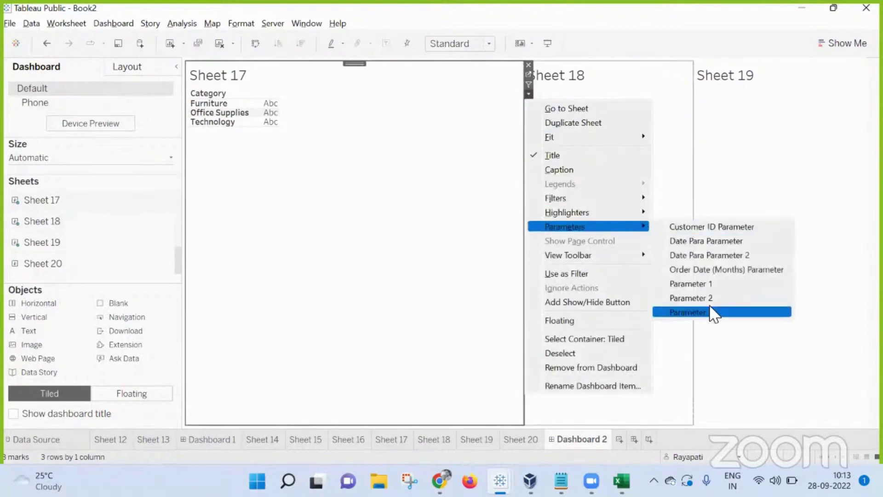
left_click(711, 312)
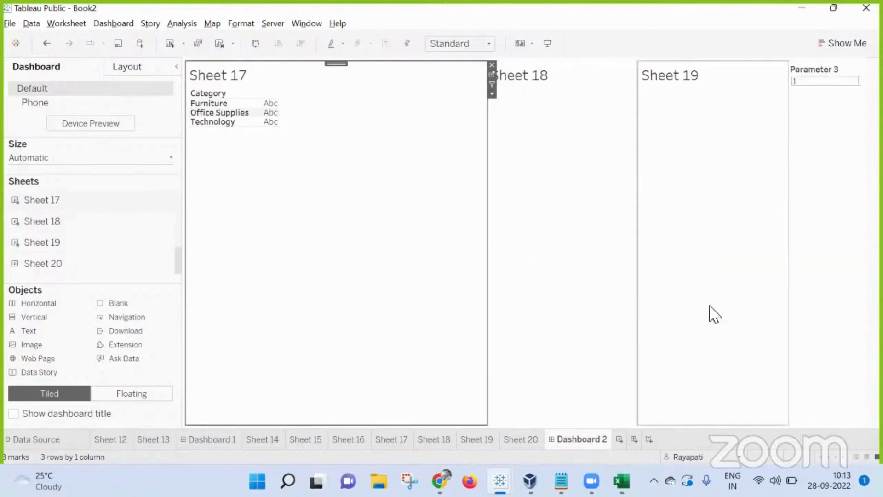
Test the action by selecting Furniture, Office Supplies, then Technology in Sheet 17
left_click(209, 104)
left_click(211, 114)
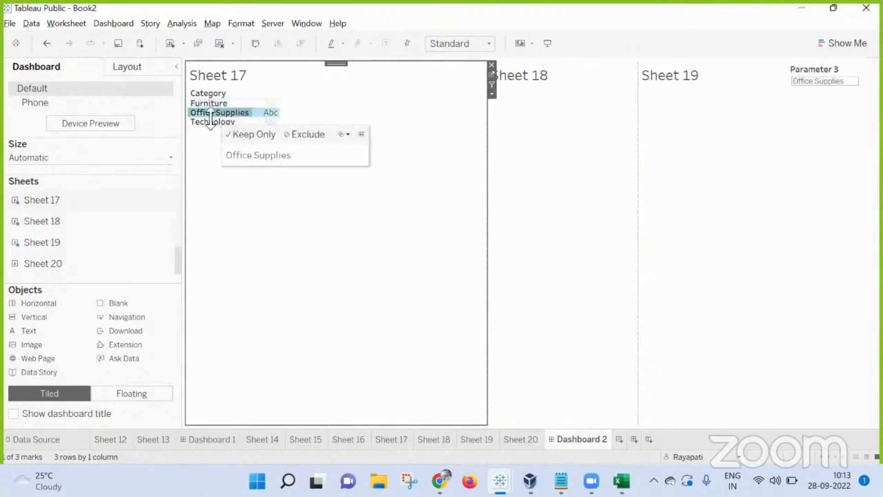
left_click(212, 122)
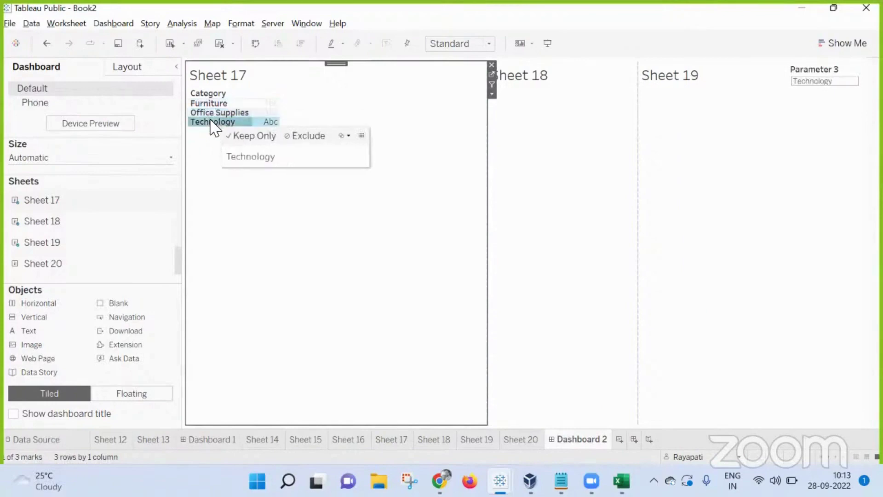
left_click(544, 122)
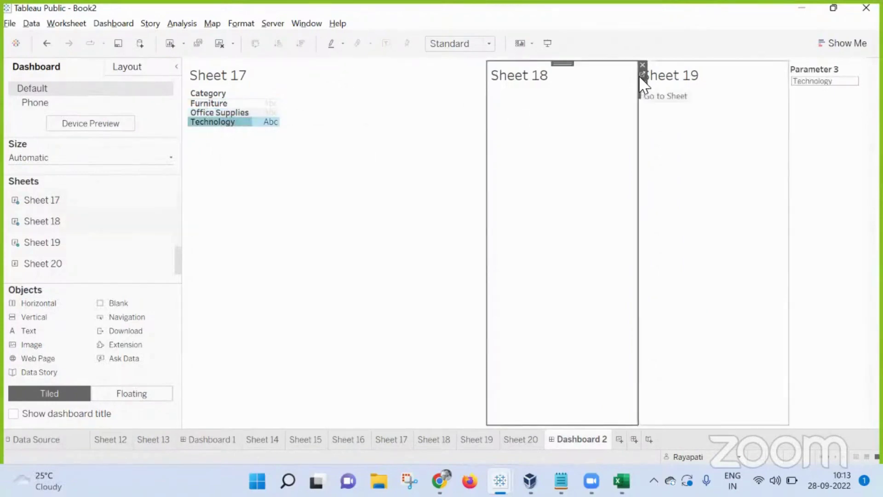
On Sheet 18, put Sub-Category on rows to list all 17 sub-categories
left_click(642, 75)
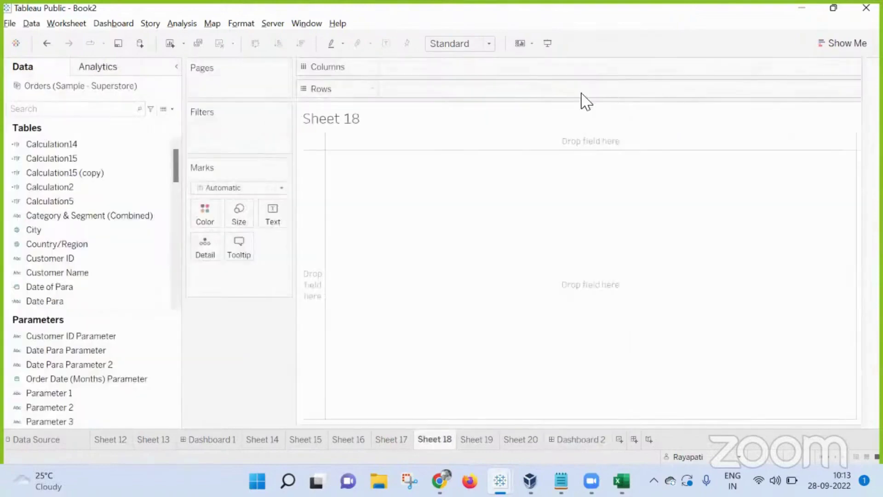
left_click(75, 245)
left_click(115, 230)
left_click(79, 287)
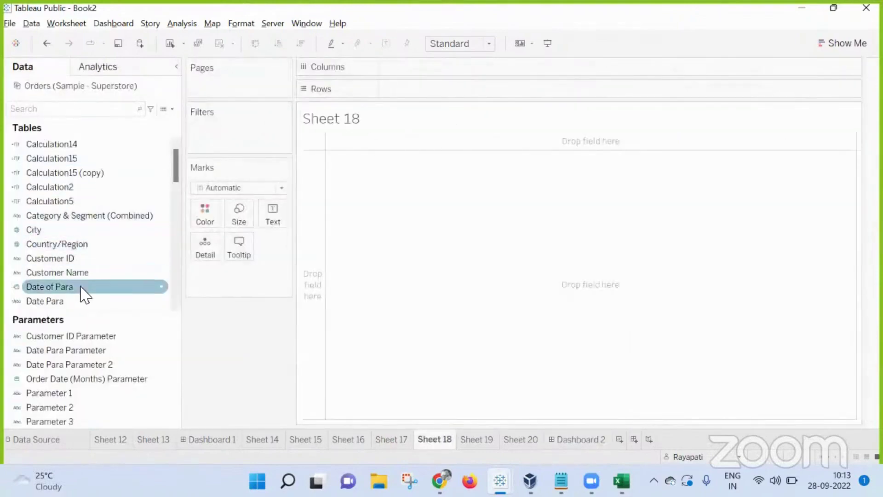
scroll(63, 271, "down", 2)
left_click(78, 244)
scroll(78, 244, "down", 2)
left_click(78, 244)
left_click(55, 273)
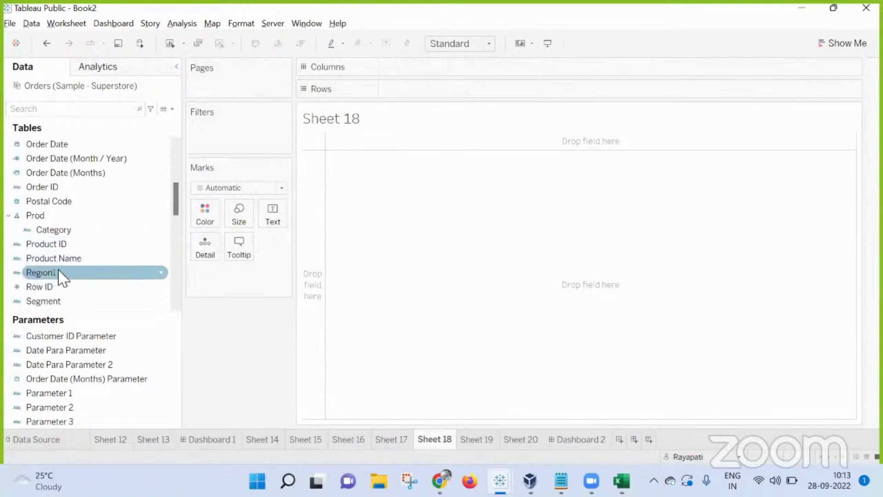
scroll(59, 276, "down", 2)
left_click(59, 273)
left_click_drag(59, 272, 448, 87)
Check Dashboard 2 with Furniture selected, then go back to Sheet 18 via Sheet 19
left_click(73, 202)
scroll(72, 203, "up", 5)
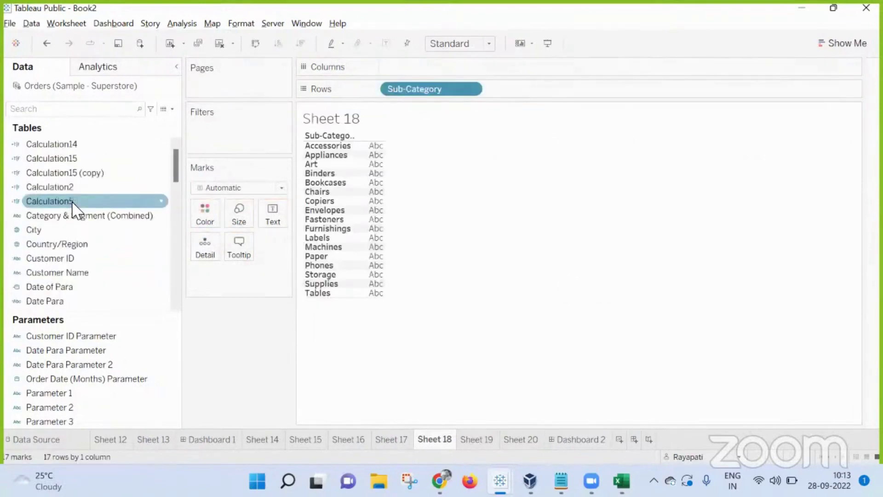
left_click(66, 159)
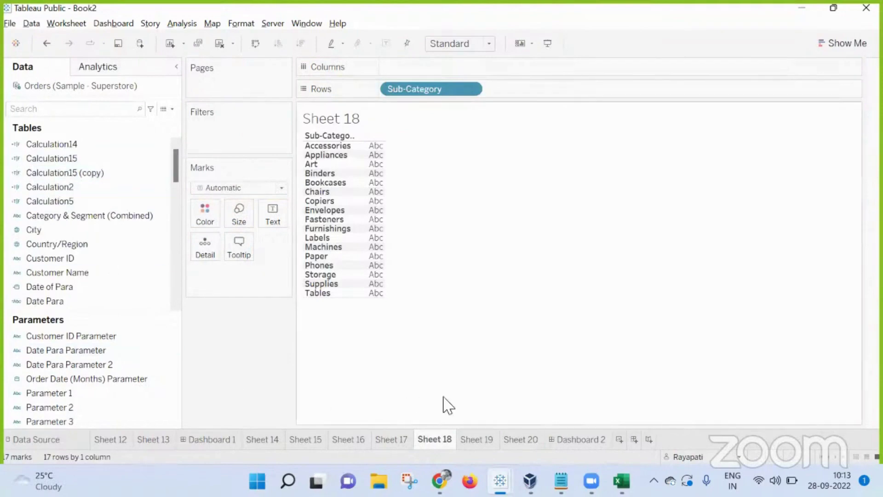
left_click(590, 440)
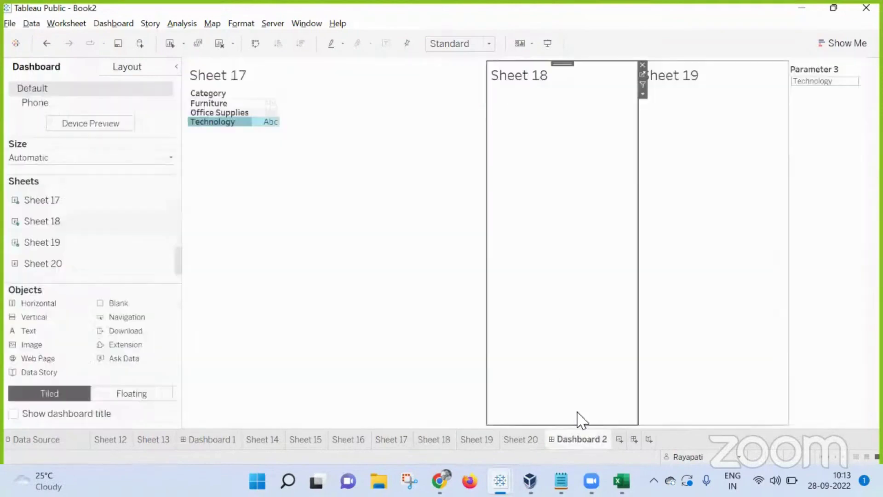
left_click(210, 103)
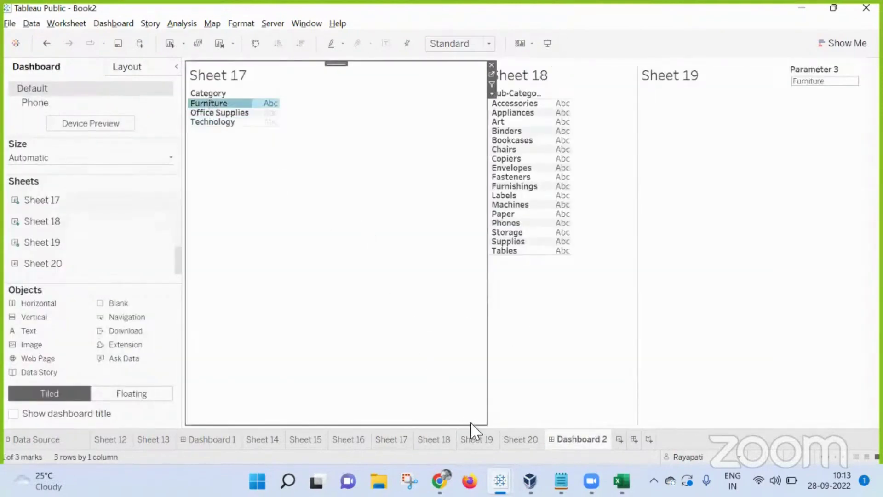
left_click(476, 440)
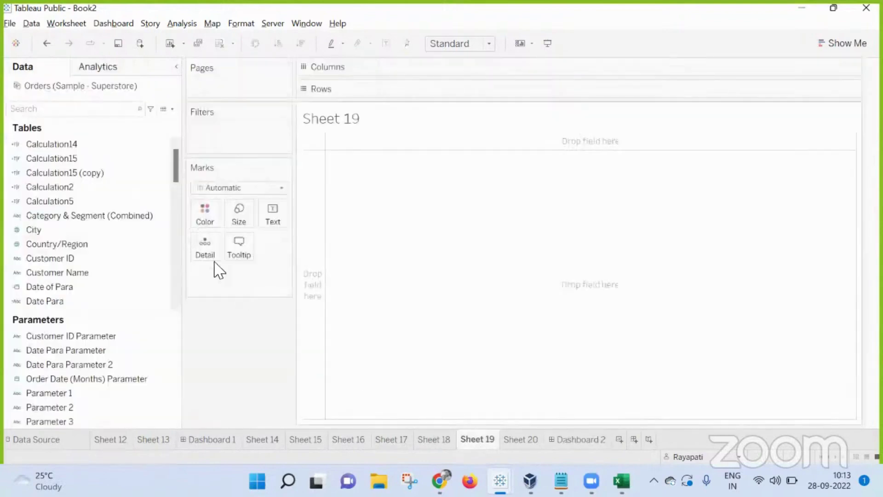
left_click(434, 440)
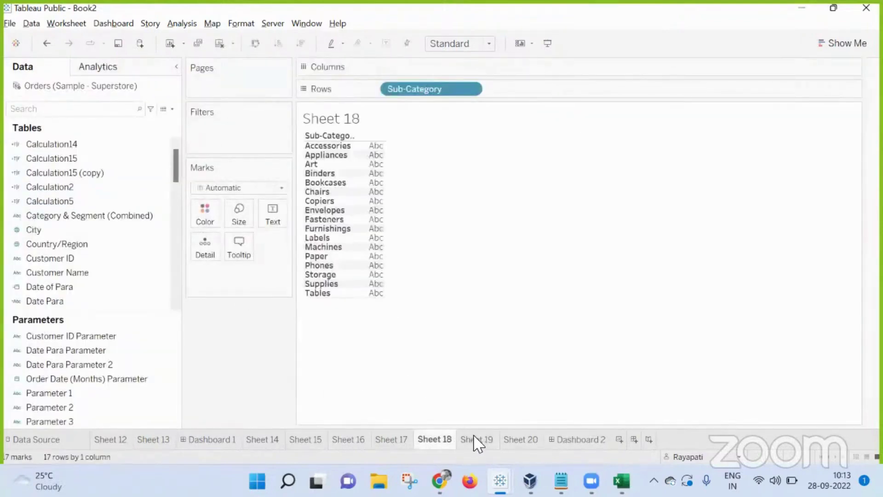
Filter Sheet 18 on Calculation15 using a custom value list containing True
left_click_drag(83, 160, 250, 138)
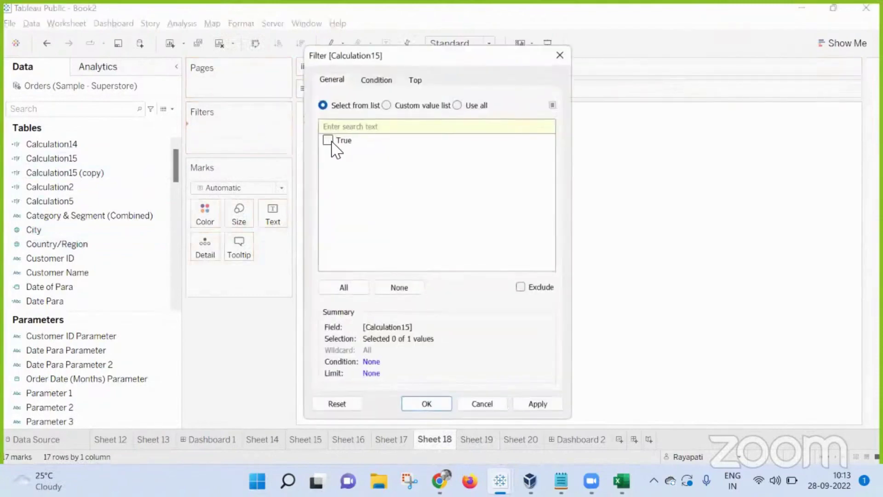
left_click(387, 105)
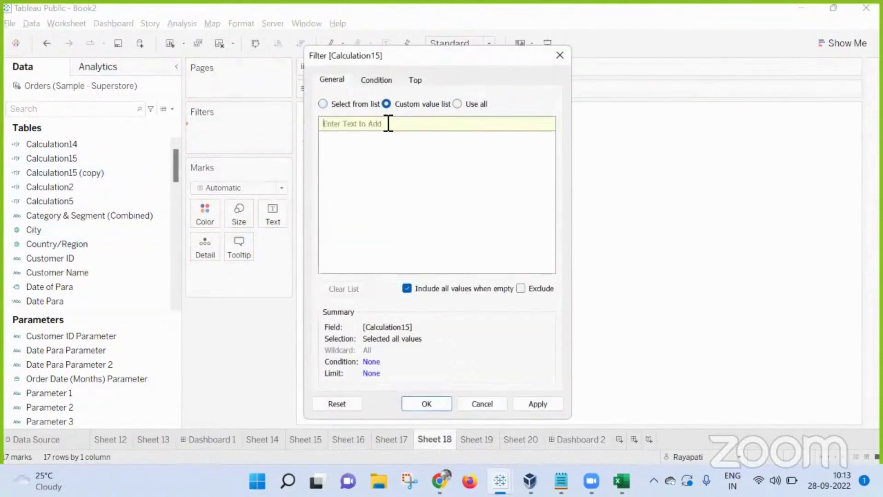
type("t")
key("BackSpace")
key("BackSpace")
type("Tr")
key("Return")
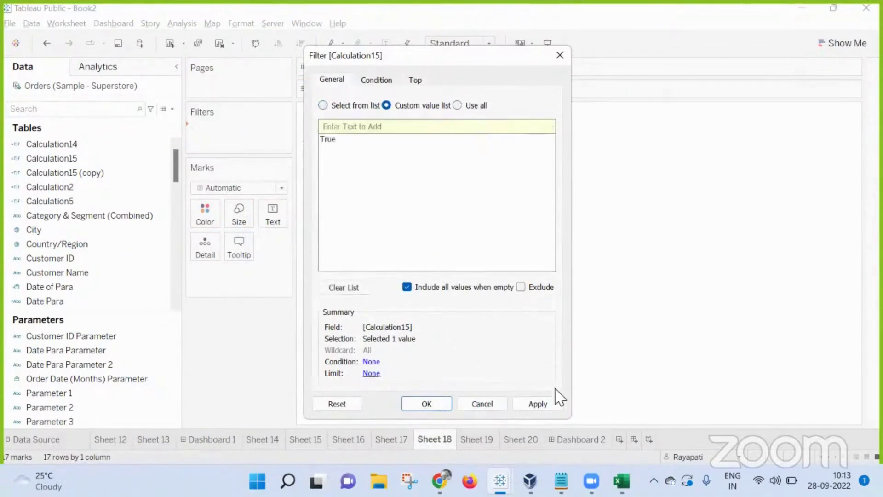
left_click(552, 403)
left_click(427, 405)
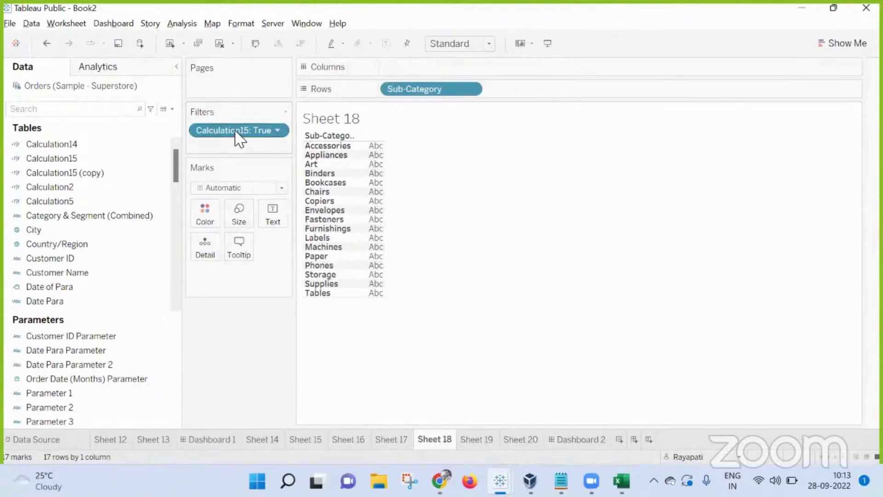
Edit Calculation15 to compare [Parameter 3] with [Category] instead of "Furniture", then open Sheet 19
right_click(103, 160)
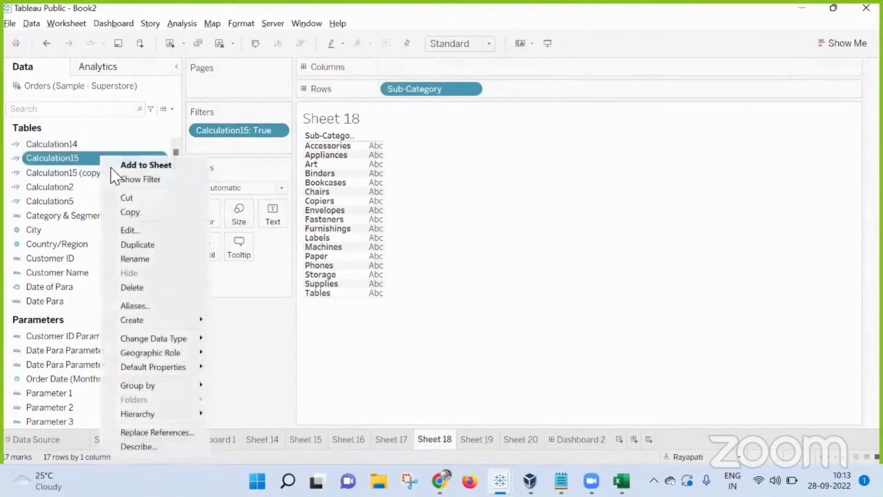
left_click(129, 230)
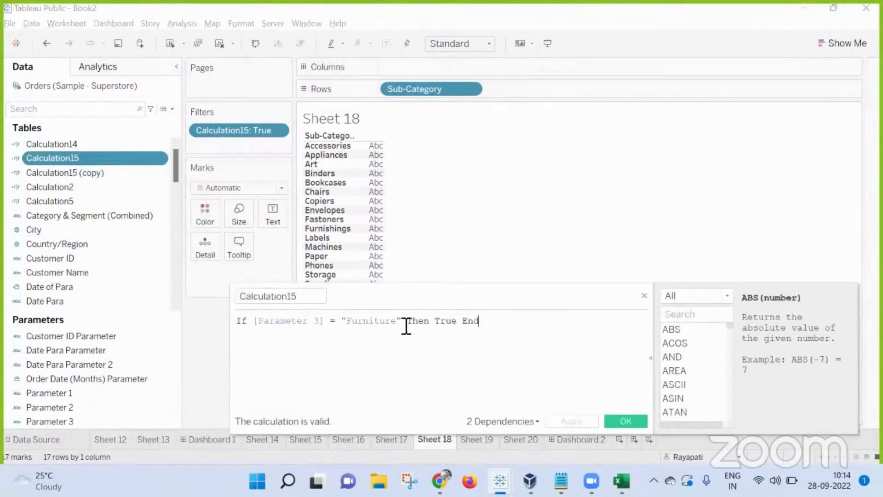
left_click_drag(401, 321, 351, 320)
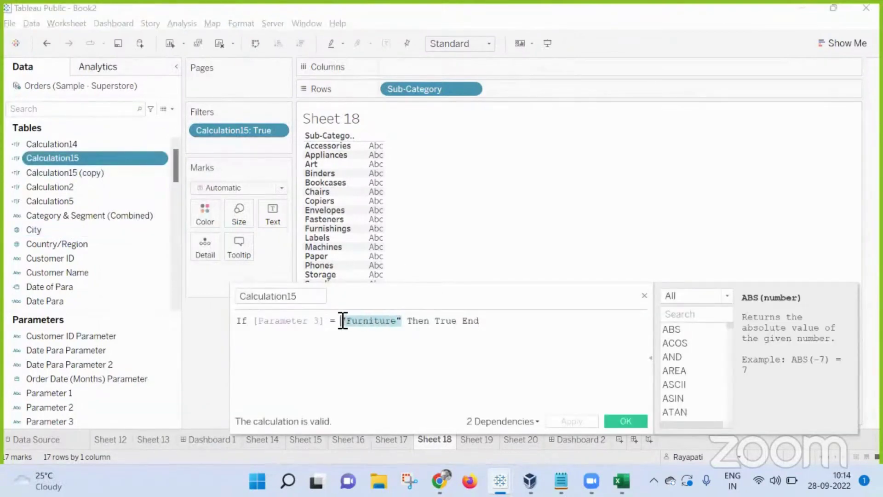
key("BackSpace")
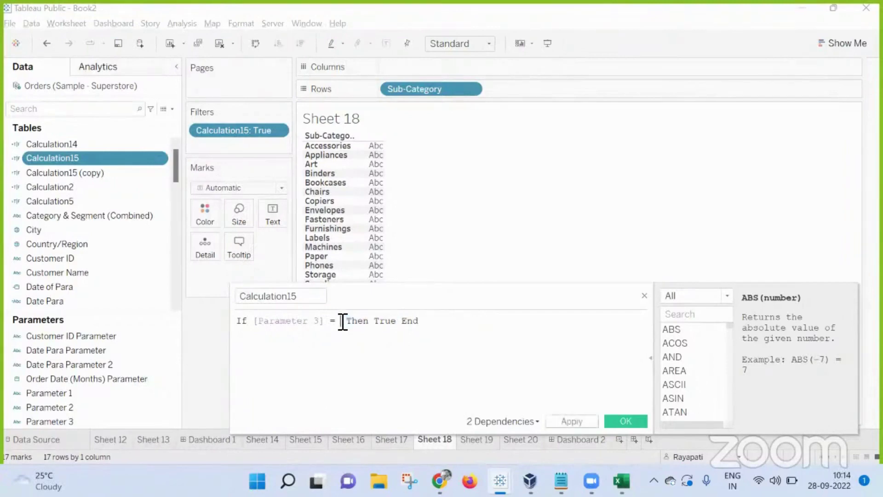
type("Cate")
key("Return")
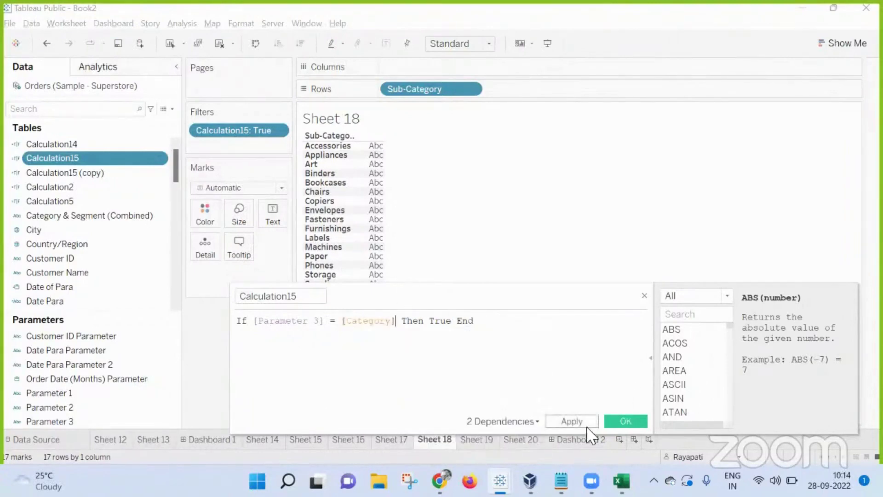
left_click(624, 421)
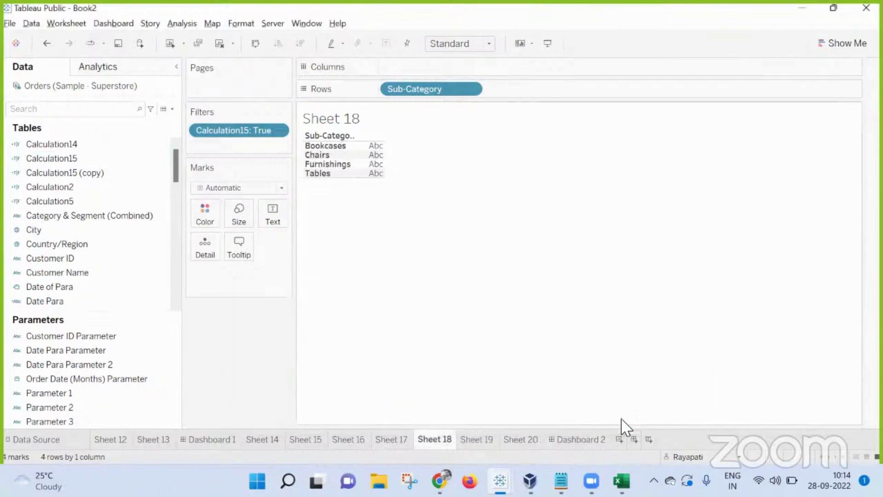
left_click(487, 440)
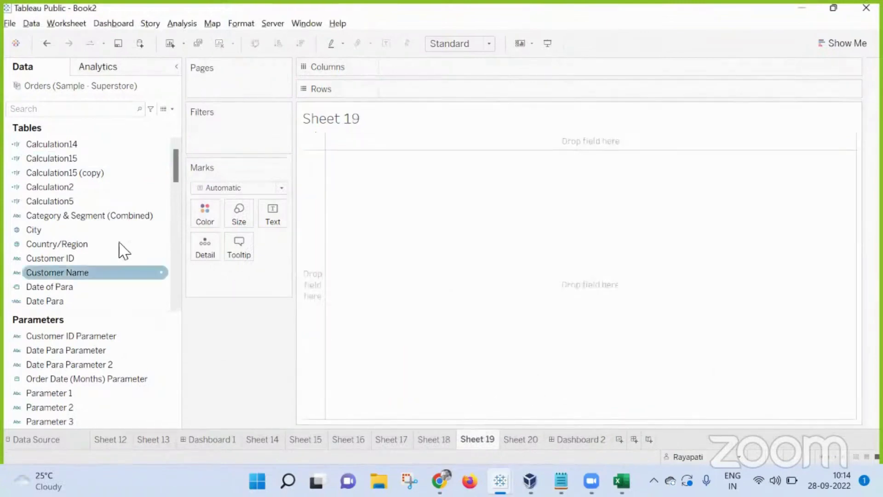
Put Sub-Category on the rows of Sheet 19 to list all 17 sub-categories
scroll(65, 290, "down", 5)
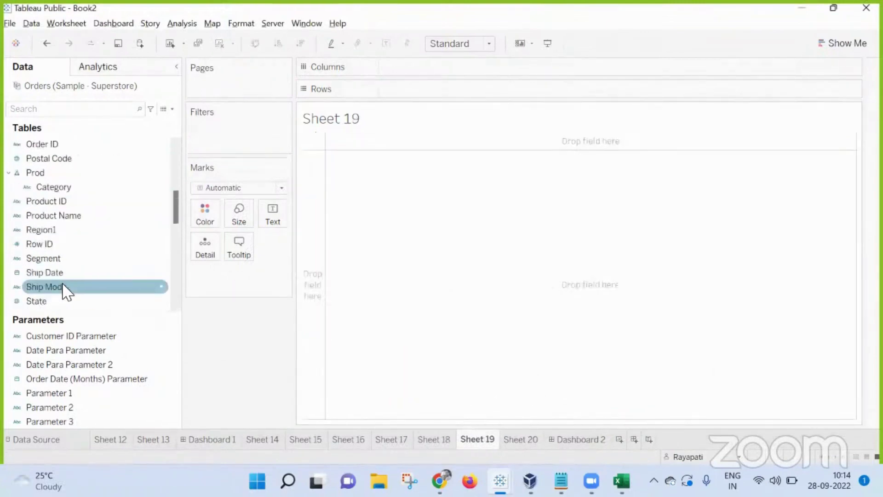
scroll(63, 286, "down", 3)
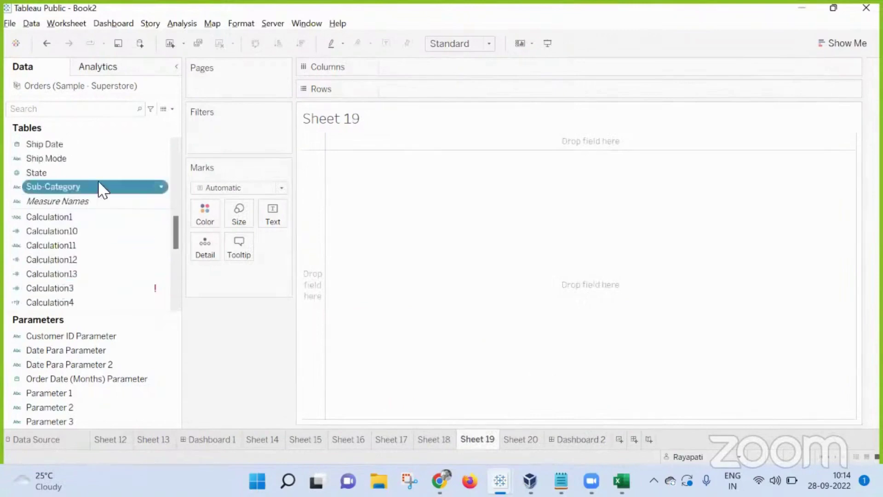
left_click_drag(101, 186, 484, 87)
scroll(92, 191, "up", 4)
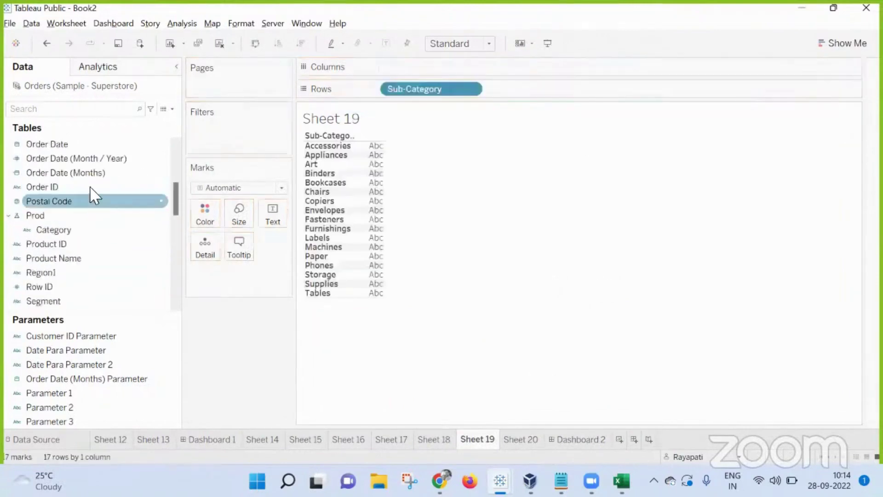
scroll(93, 196, "up", 4)
Set the Calculation15 (copy) formula to If [Parameter 3] = "Technology" Then True End
right_click(95, 175)
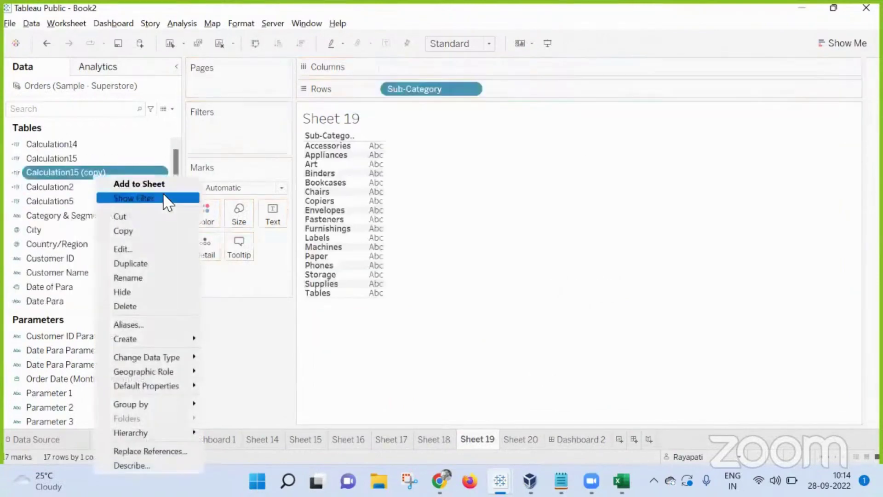
left_click(164, 249)
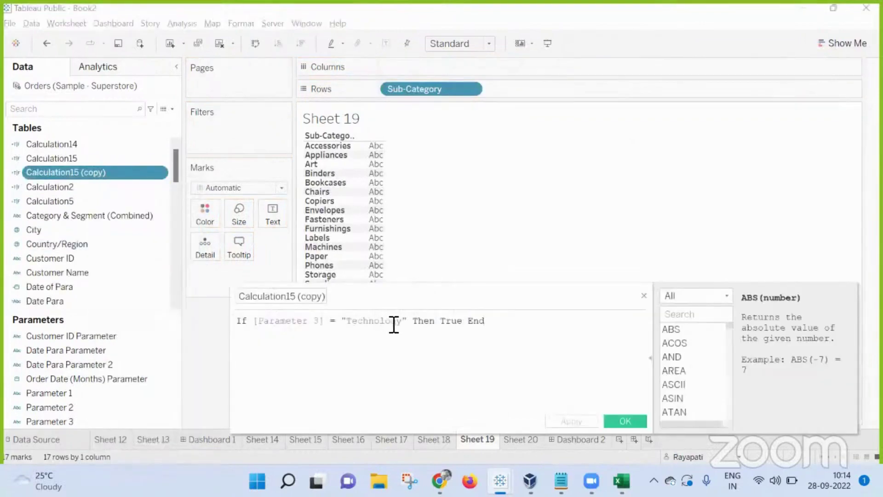
left_click_drag(415, 327, 340, 324)
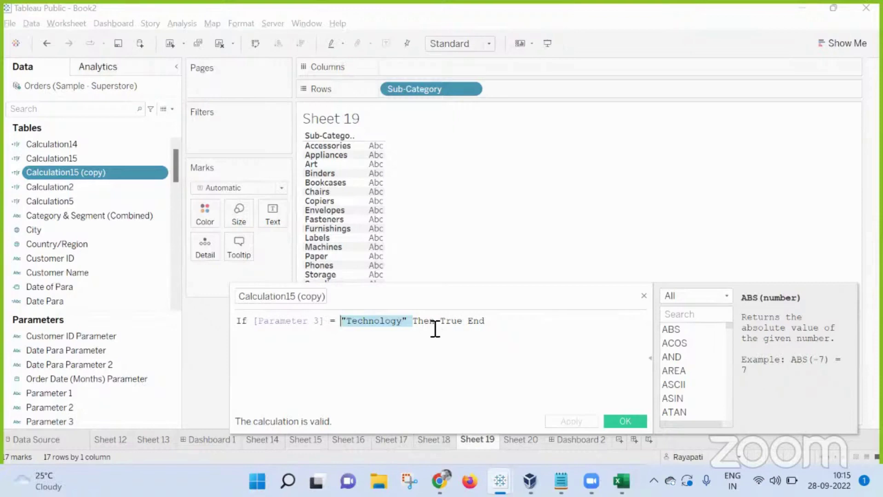
left_click(625, 421)
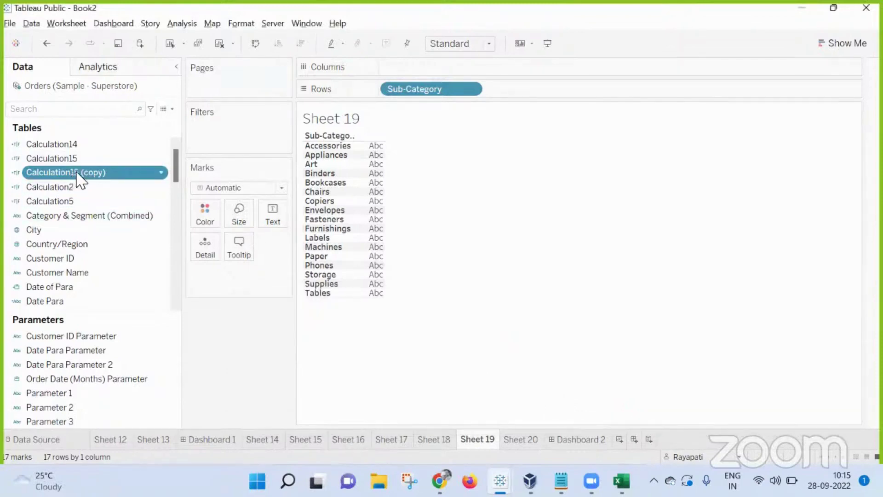
Dismiss the Sheet 19 filter dialog and add Calculation14 to Sheet 18's rows
left_click_drag(78, 179, 241, 125)
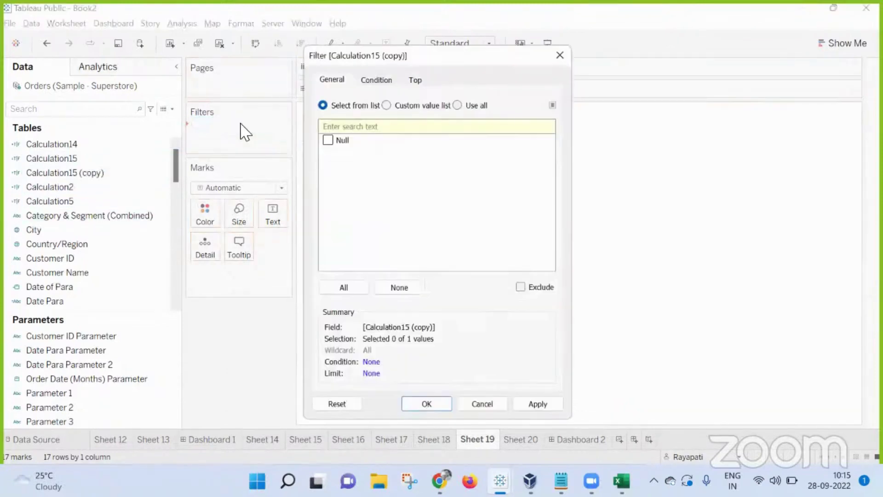
key("Escape")
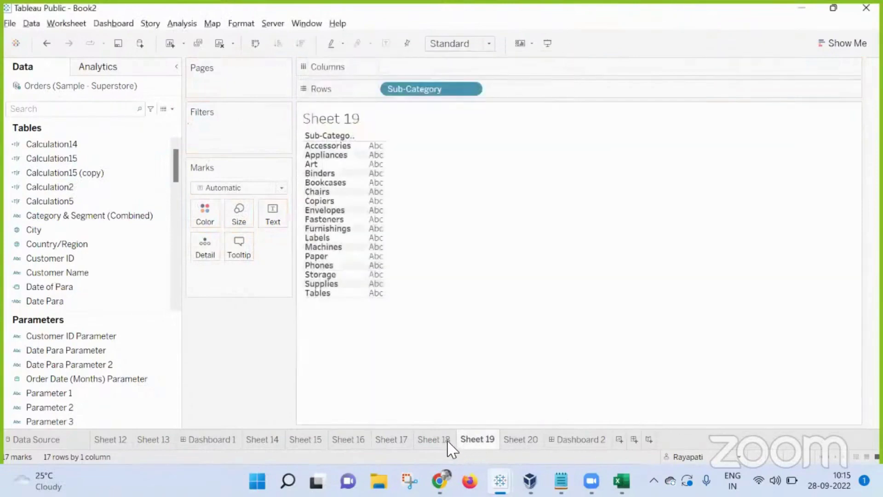
left_click(435, 440)
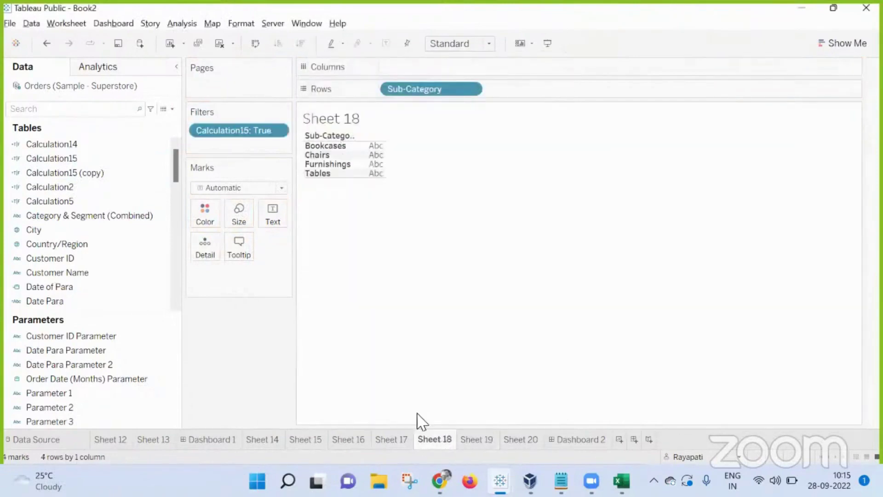
right_click(51, 150)
left_click(59, 157)
Change Calculation15's formula to compare [Parameter 3] with "Furniture" instead of [Category]
right_click(58, 159)
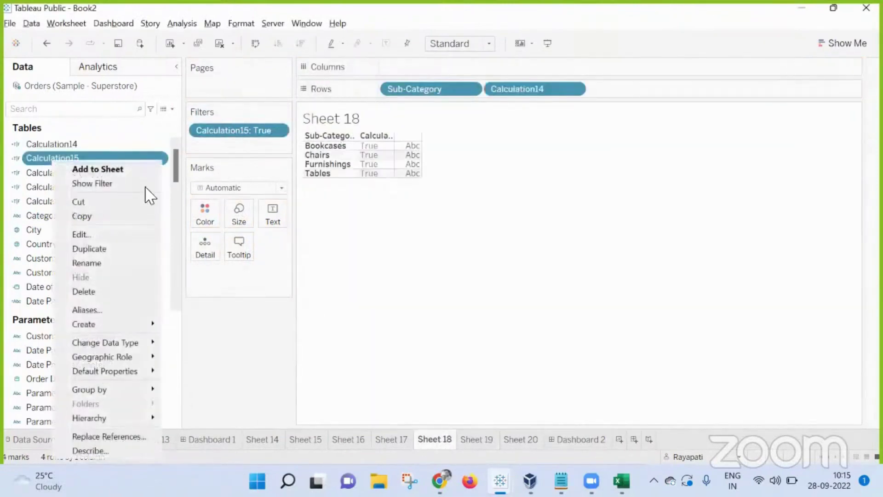
left_click(83, 235)
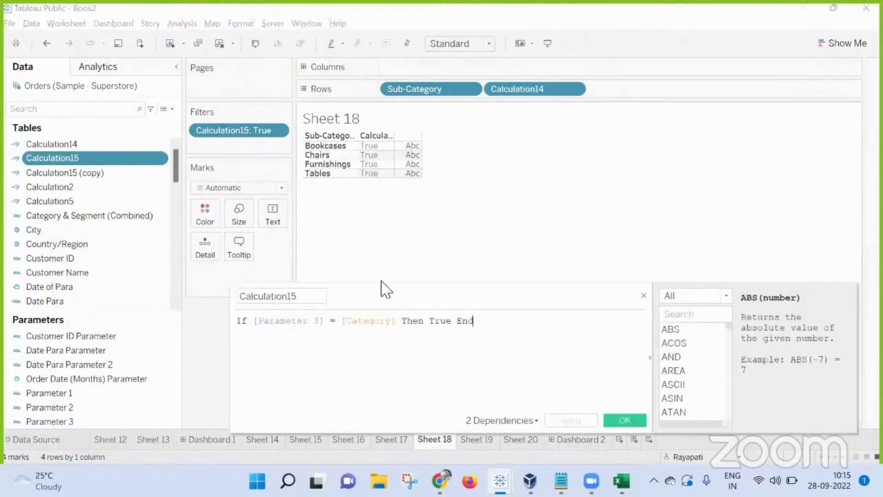
left_click_drag(394, 323, 350, 322)
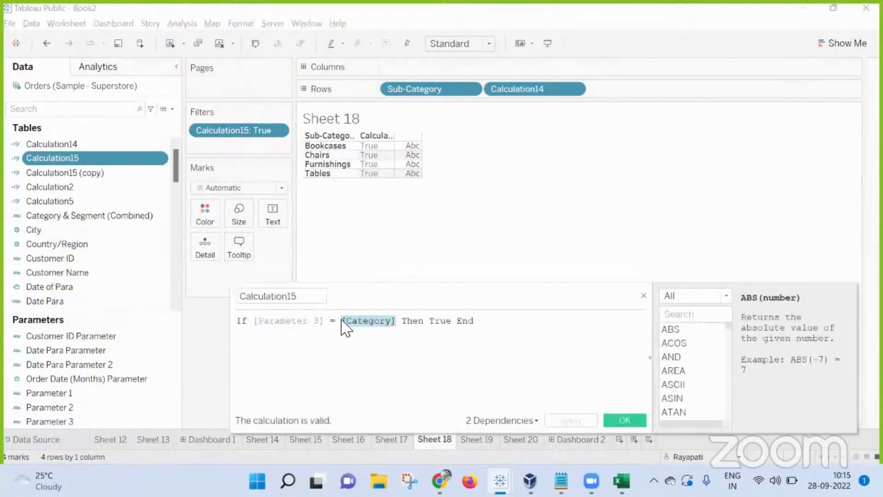
key("BackSpace")
type("Furni")
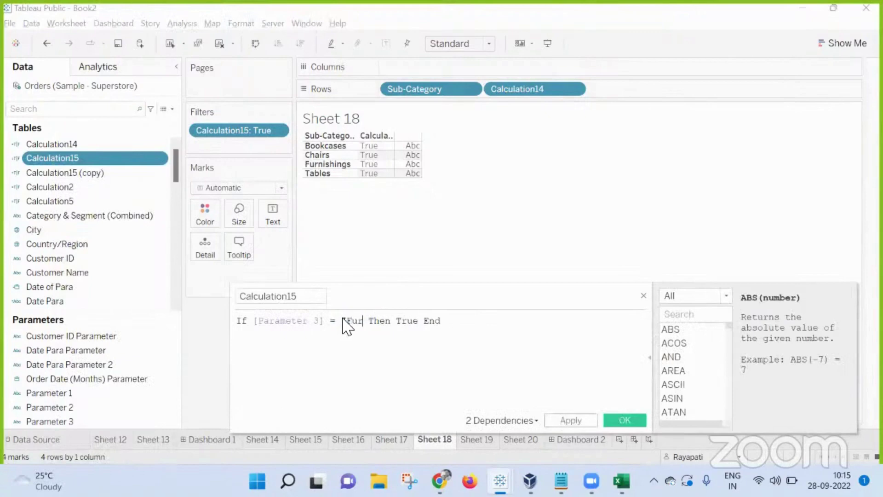
type("ture")
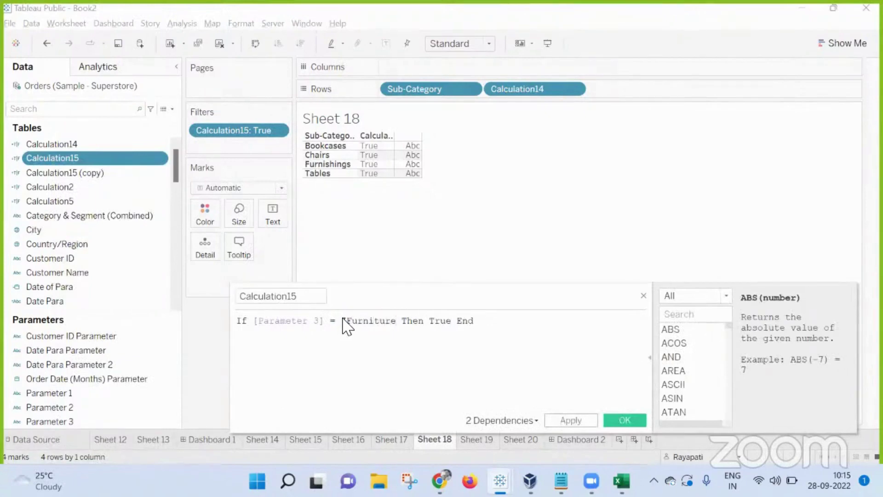
type("\"")
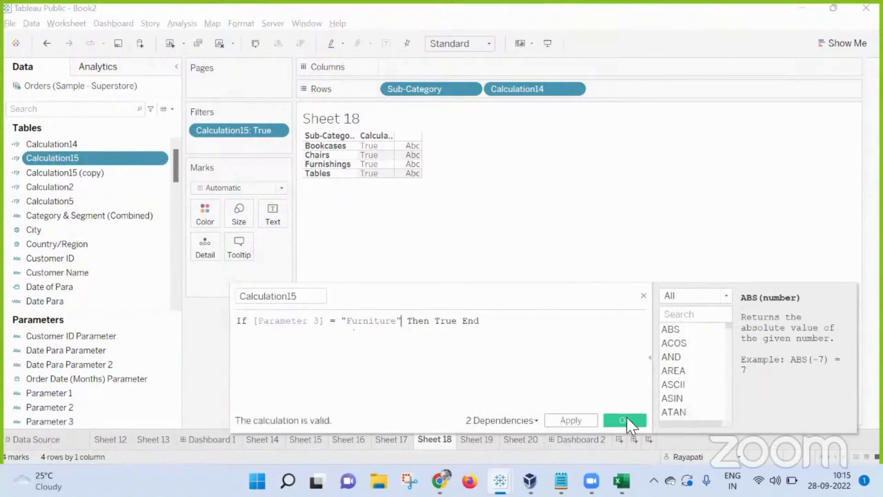
left_click(624, 420)
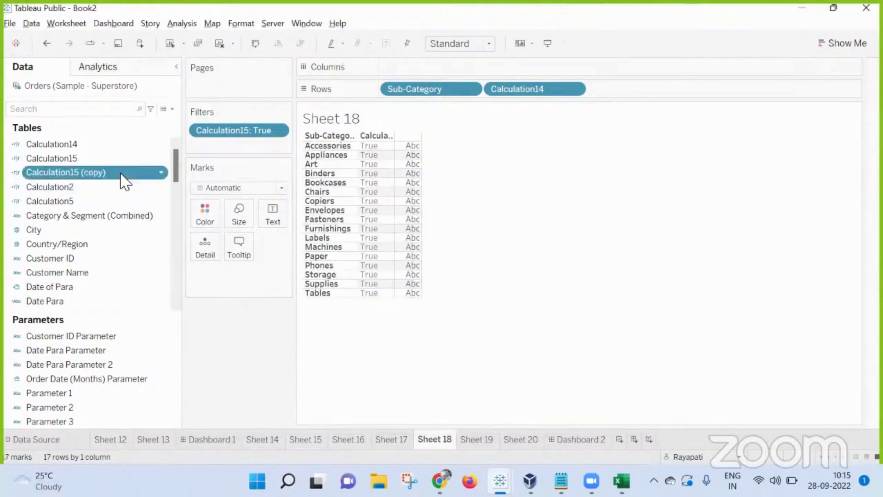
Review the Calculation15 (copy) formula unchanged and remove Sheet 18's Calculation15: True filter
right_click(126, 174)
left_click(157, 248)
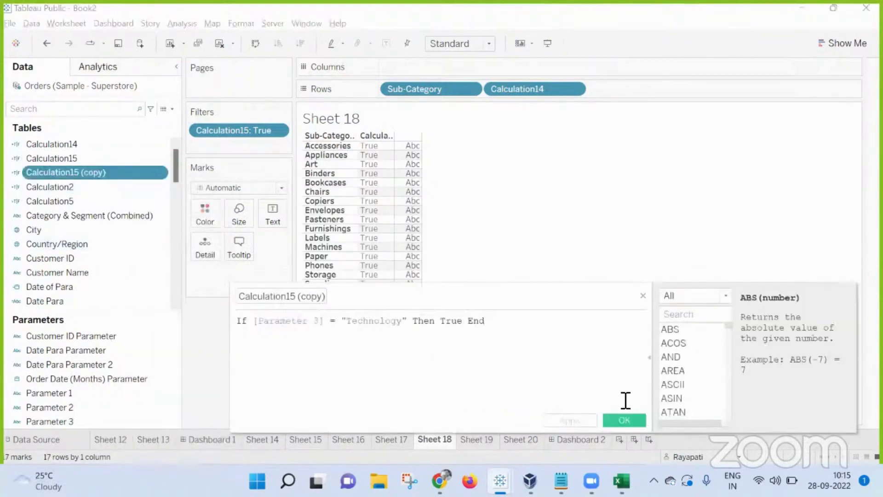
left_click(624, 420)
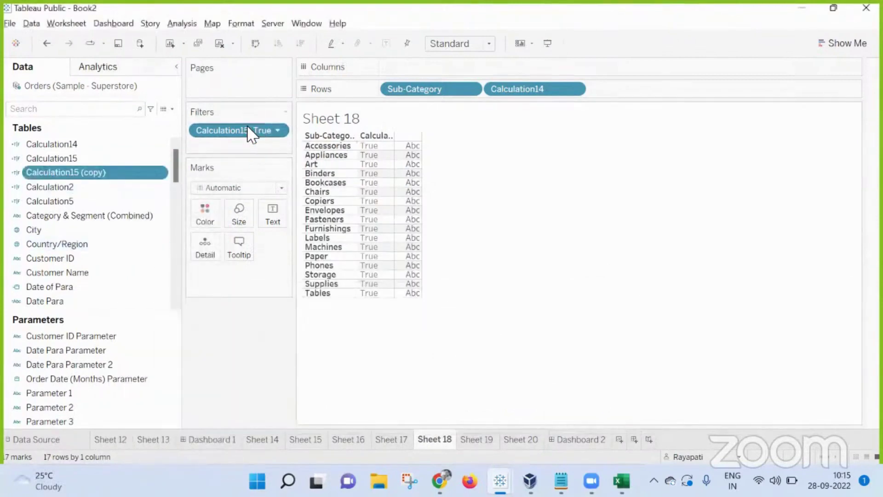
left_click_drag(252, 130, 249, 346)
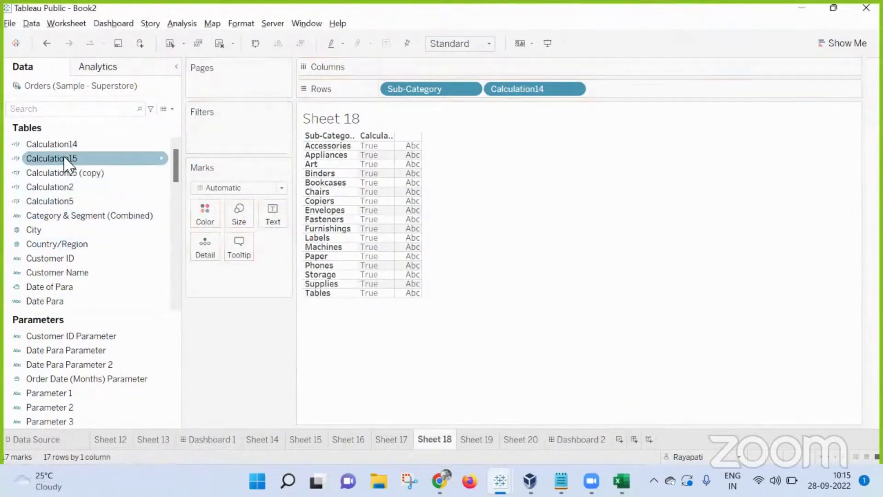
Add a new Calculation15 filter to Sheet 18 using a custom value list containing True
left_click_drag(65, 159, 227, 129)
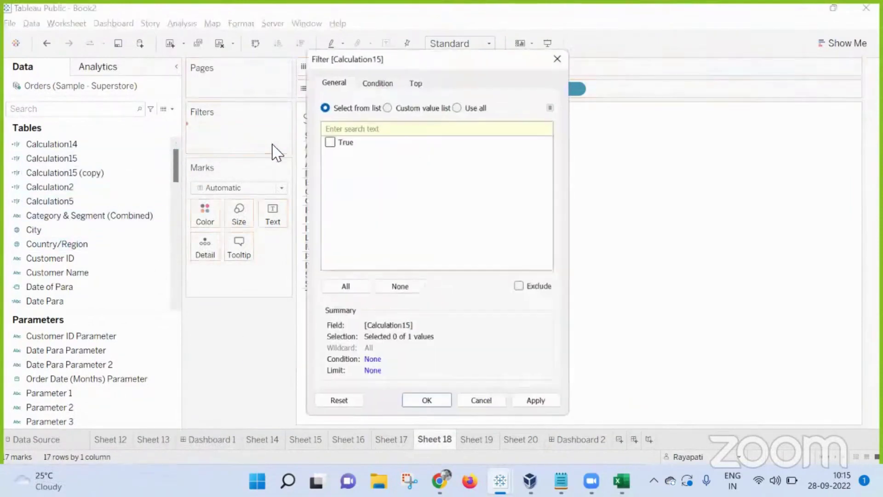
left_click(328, 141)
left_click(533, 405)
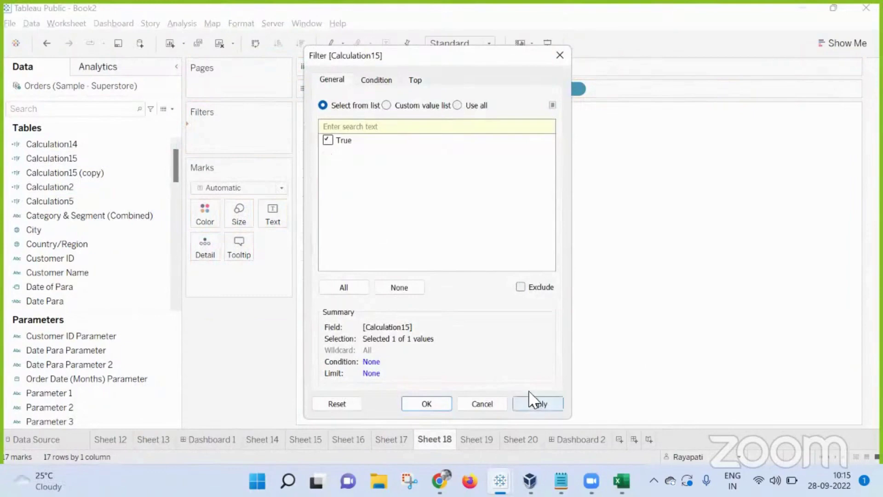
left_click(387, 105)
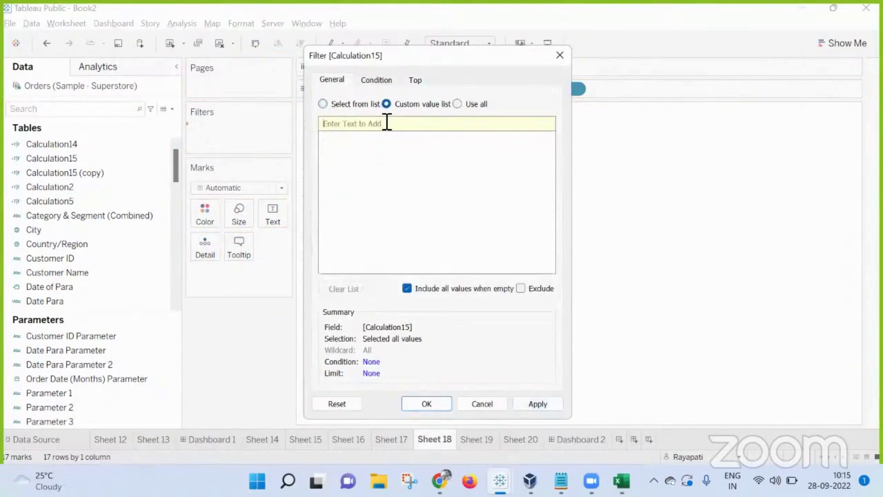
type("True")
key("Return")
left_click(537, 405)
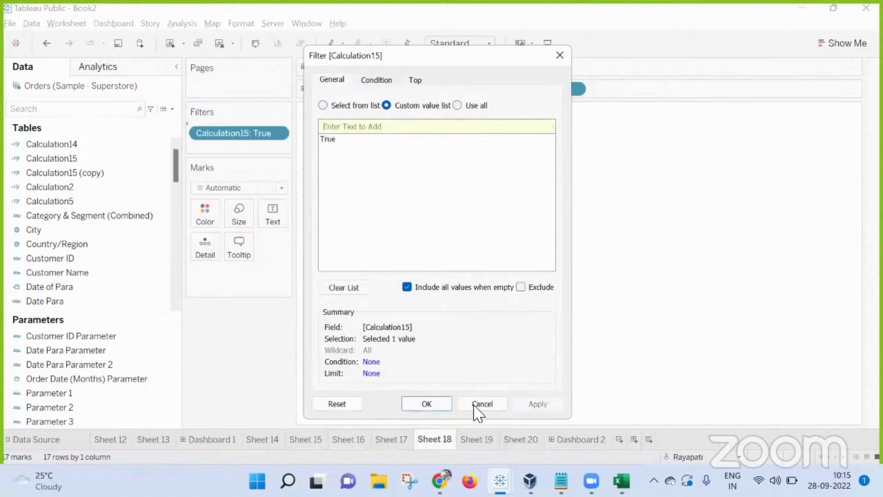
left_click(441, 404)
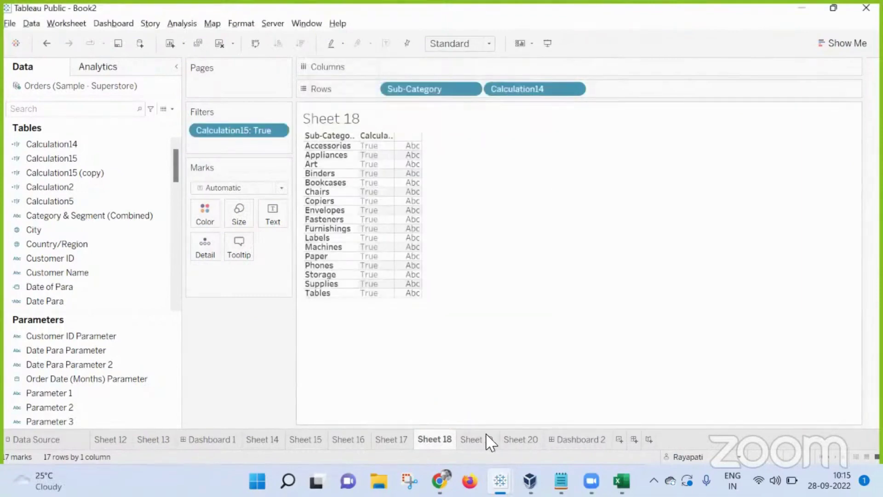
Pick Technology in Sheet 17 on Dashboard 2 to set Parameter 3, then return to Sheet 19
left_click(567, 441)
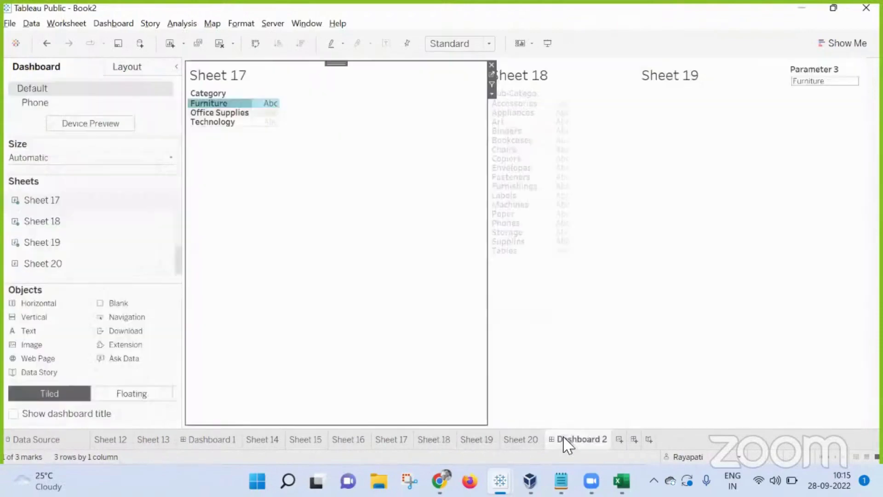
left_click(220, 123)
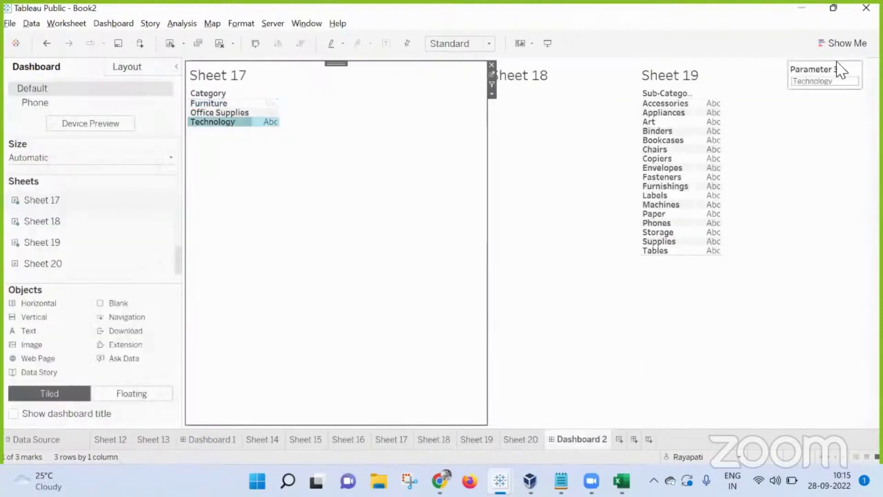
left_click(482, 440)
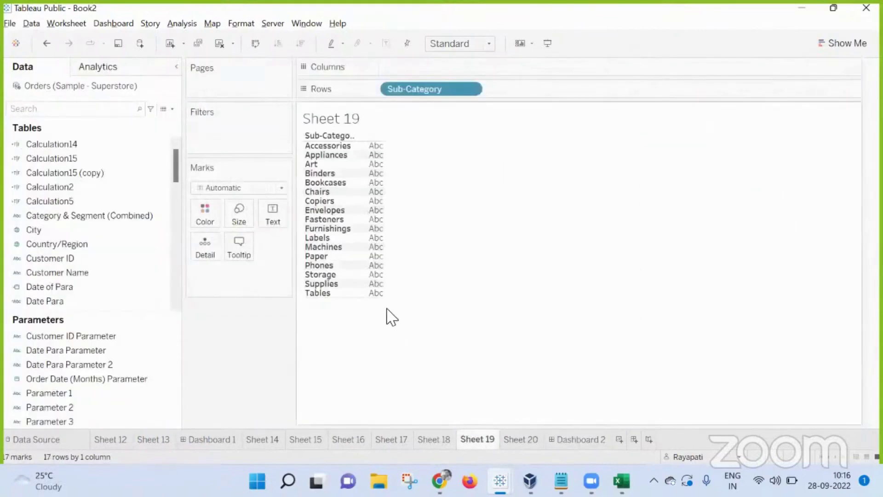
left_click(568, 442)
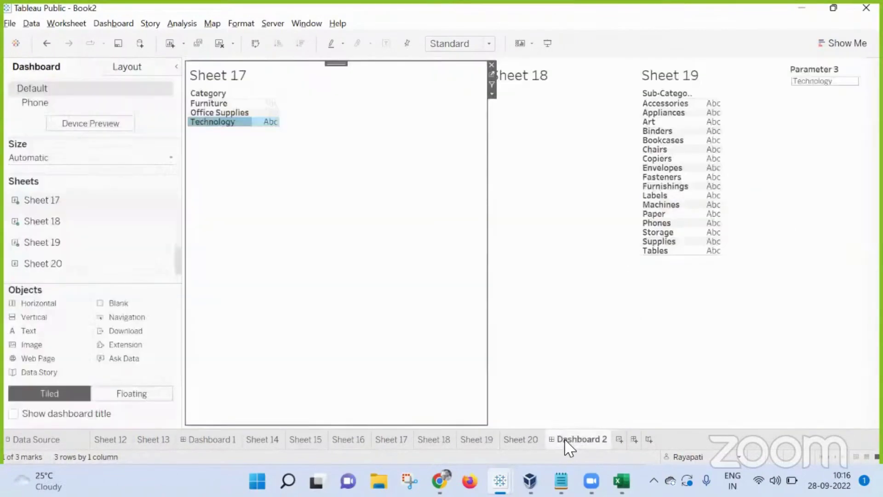
left_click(474, 441)
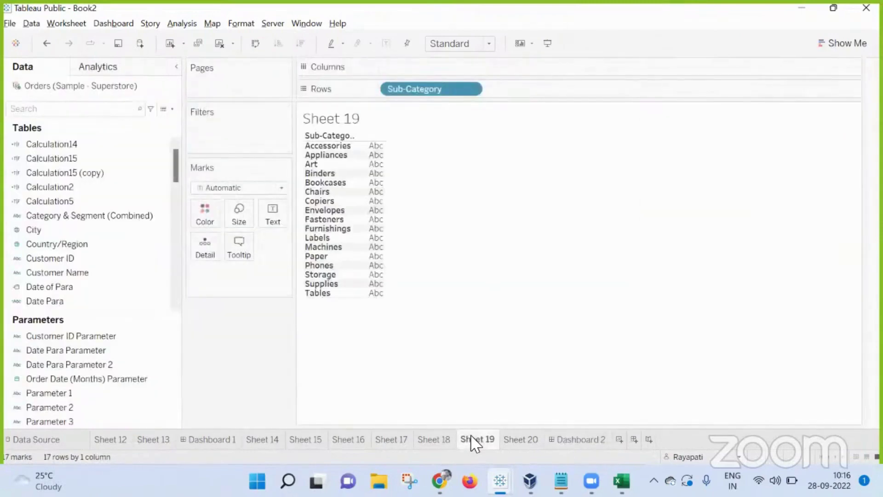
Add a Calculation15 (copy) filter to Sheet 19 keeping only the custom value True
left_click(445, 441)
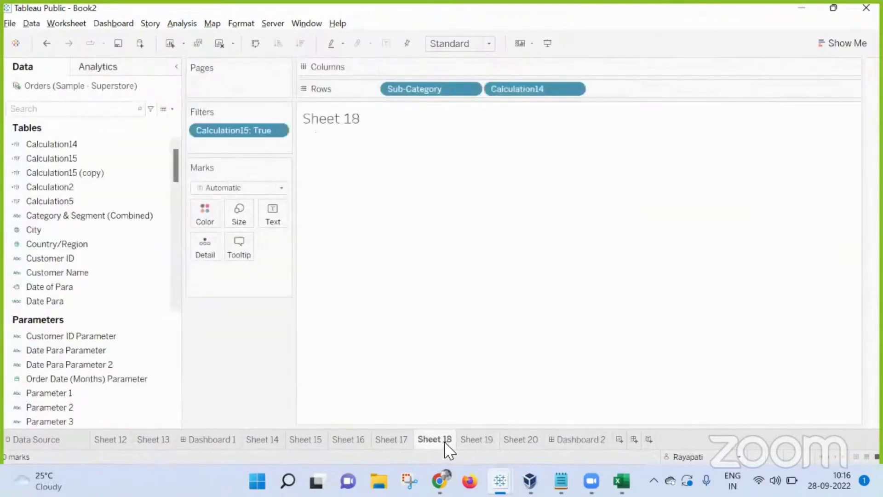
left_click(474, 440)
left_click(88, 174)
left_click_drag(83, 180, 249, 147)
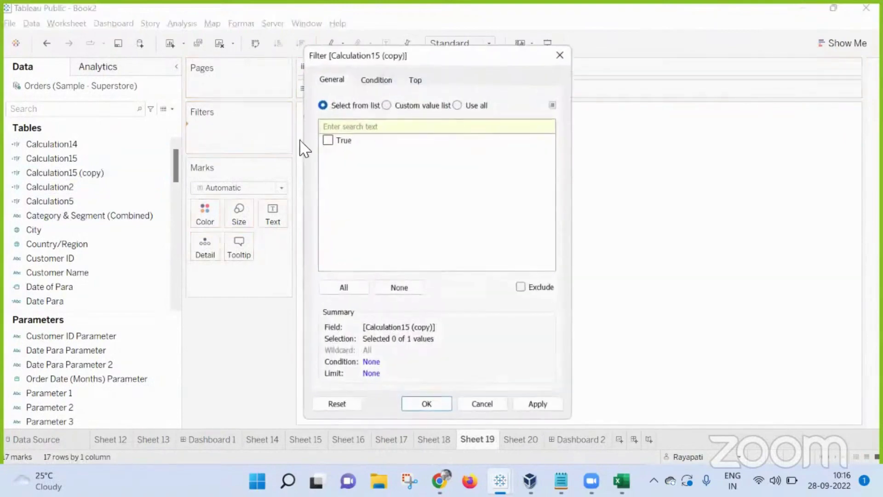
left_click(328, 140)
left_click(386, 105)
left_click(387, 124)
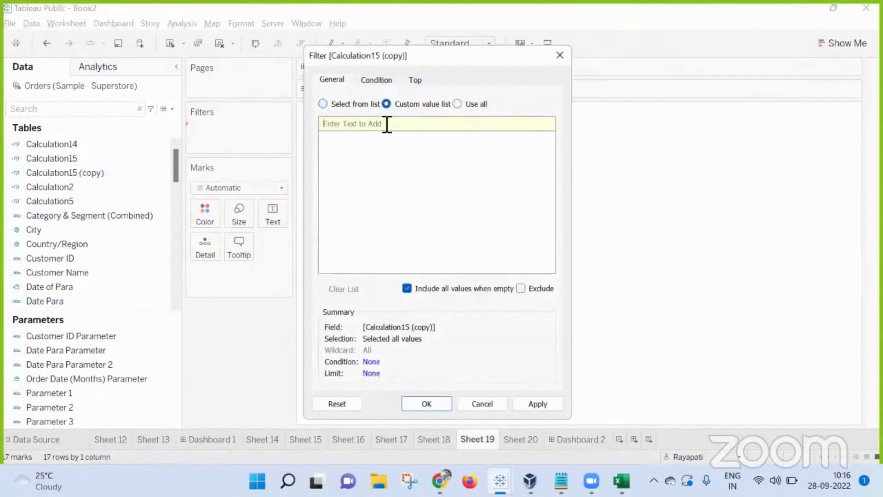
type("T")
type("e")
key("Return")
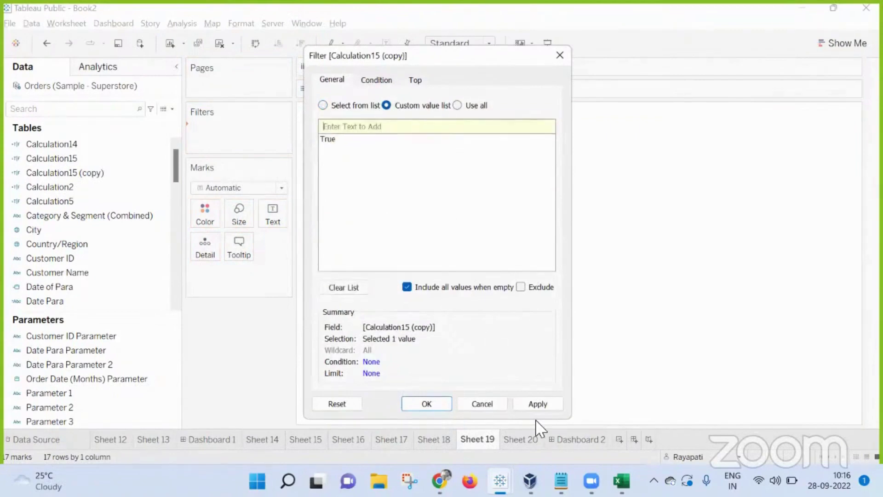
left_click(537, 404)
left_click(427, 404)
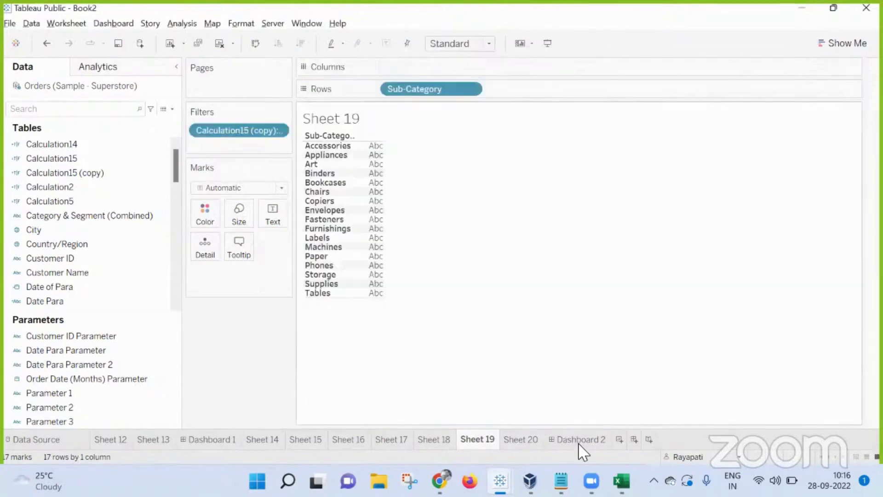
Remove Sheets 18 and 19 from Dashboard 2 and add a Horizontal container on the right
key("ctrl+Tab")
key("ctrl+Tab")
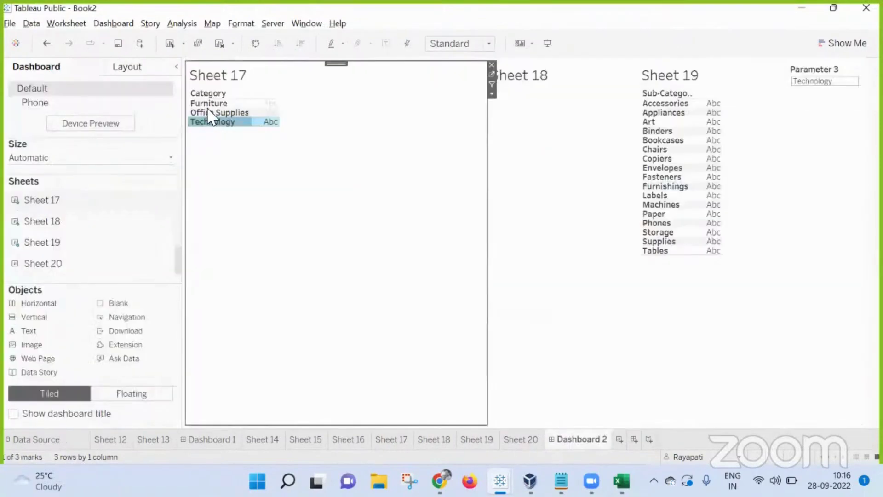
left_click(207, 103)
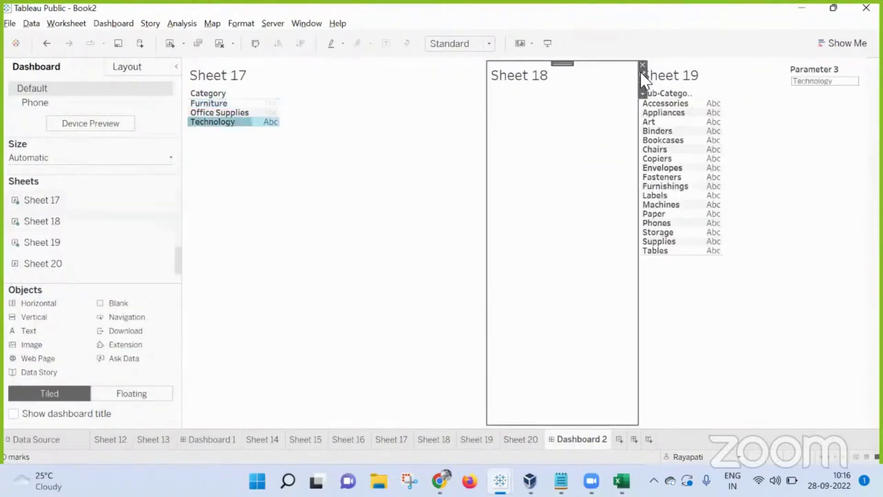
left_click(643, 65)
left_click(788, 65)
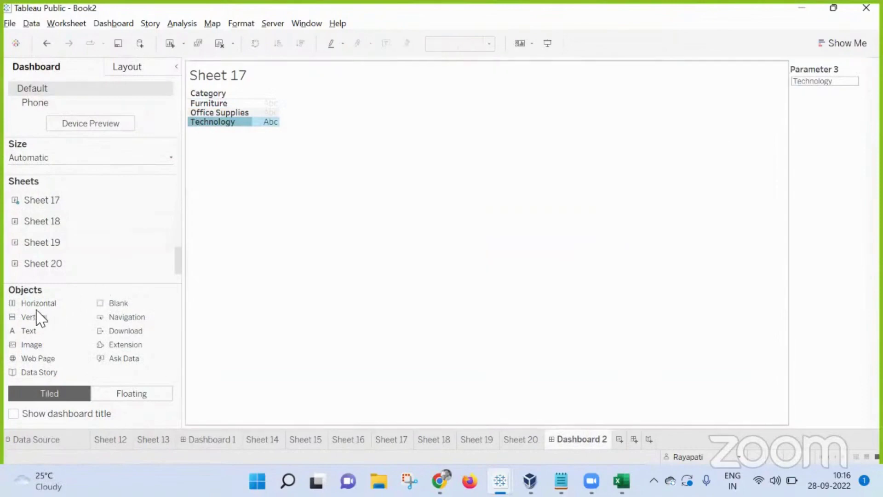
left_click_drag(36, 305, 554, 232)
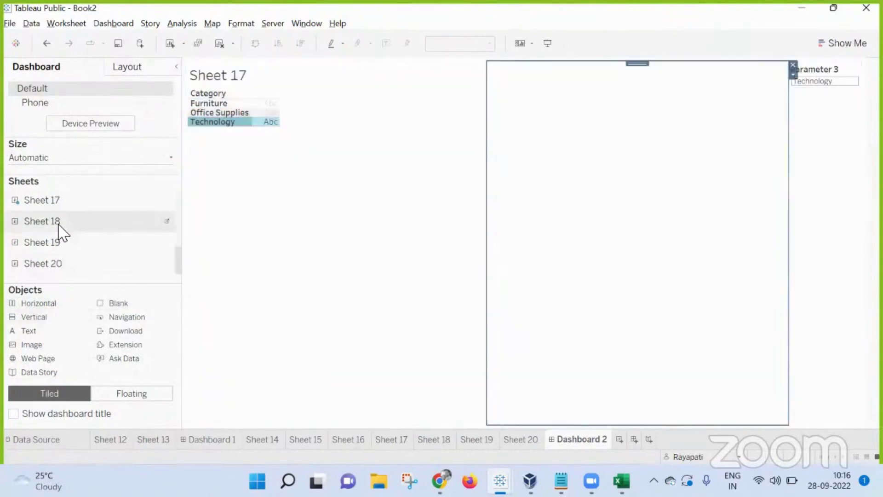
Place Sheets 18 and 19 into the container with their titles hidden
left_click_drag(59, 229, 642, 128)
right_click(539, 88)
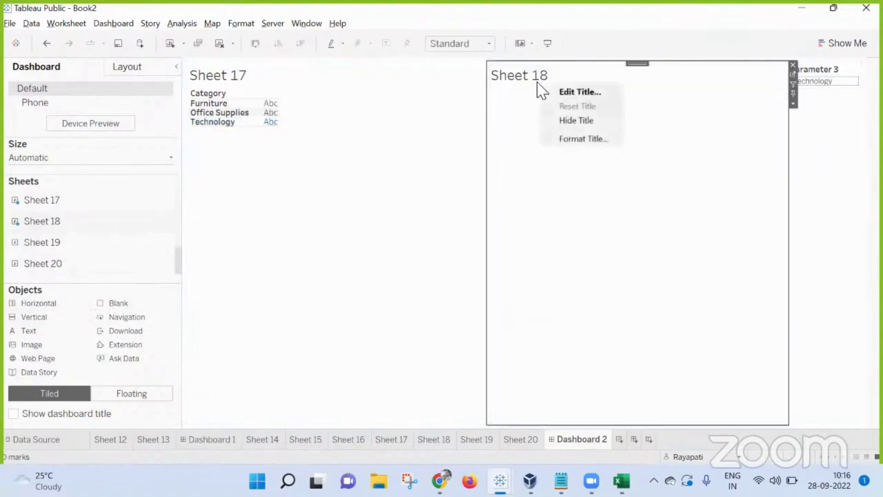
left_click(581, 122)
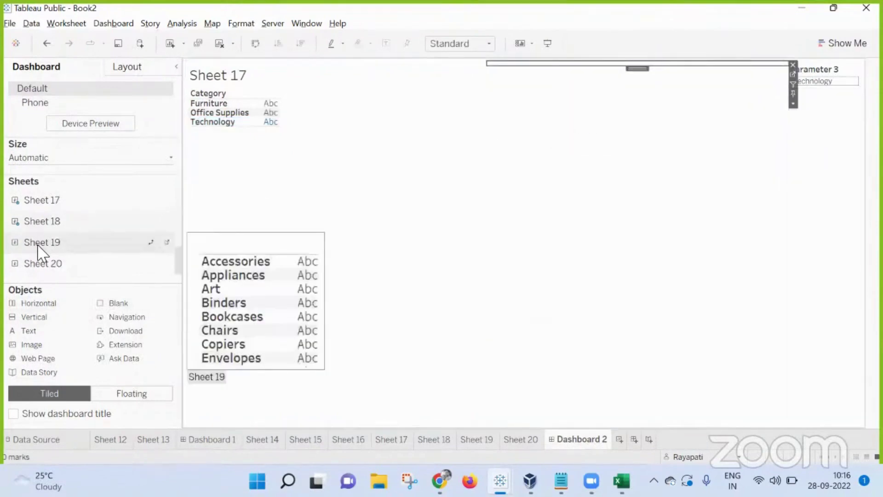
left_click_drag(444, 157, 612, 140)
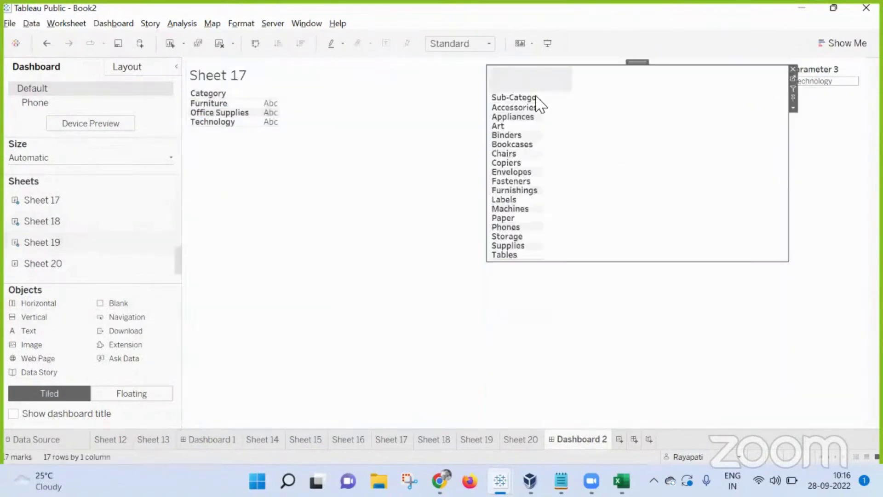
right_click(530, 81)
left_click(554, 117)
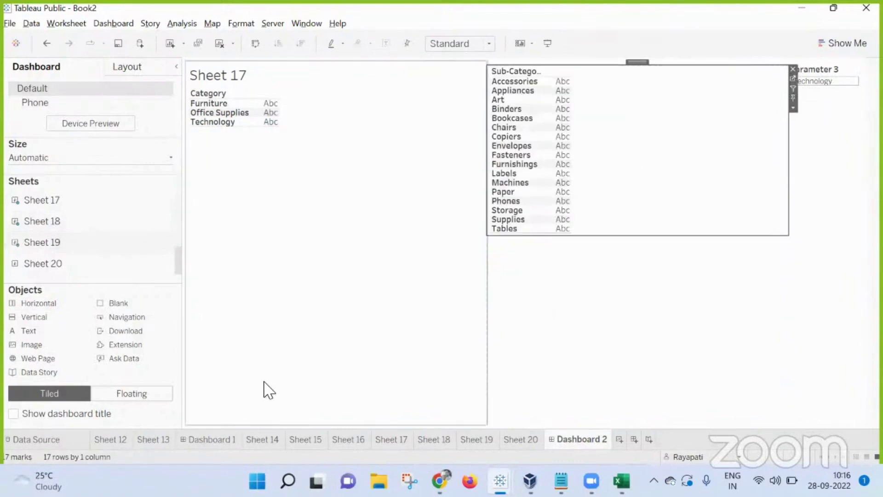
Test the filtering by picking Furniture then Technology in Sheet 17, then switch to Google Meet
left_click(262, 284)
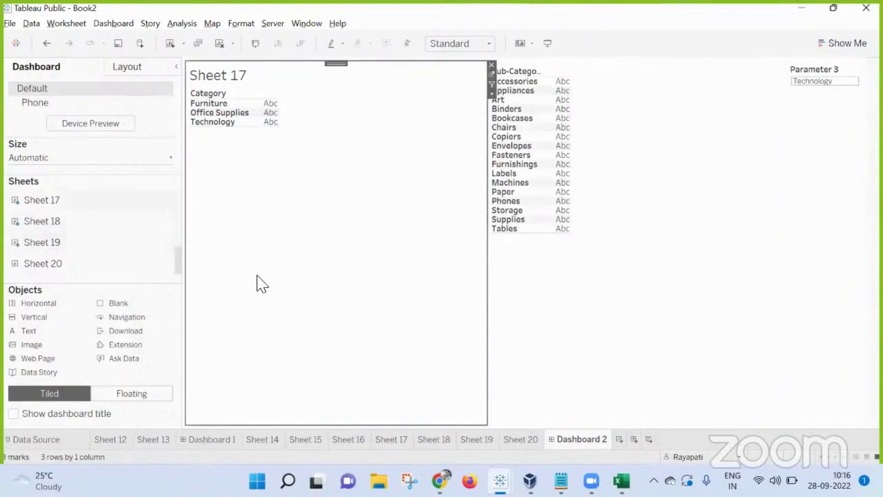
left_click(216, 103)
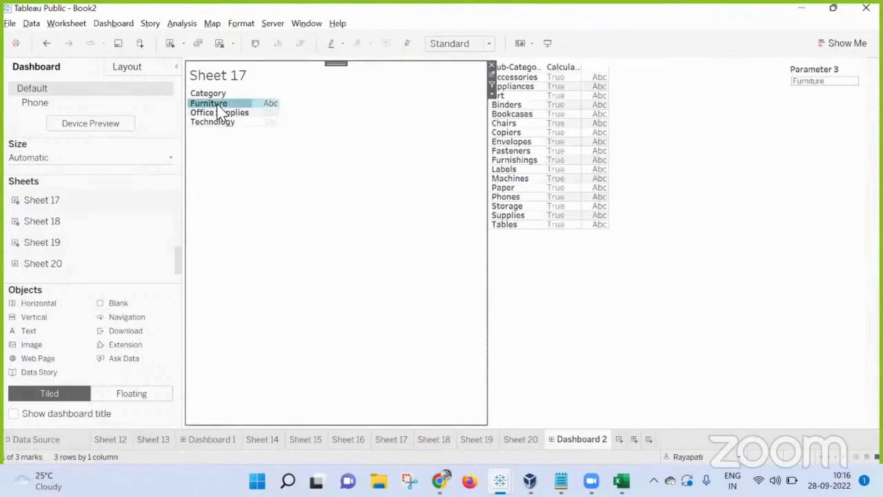
left_click(215, 122)
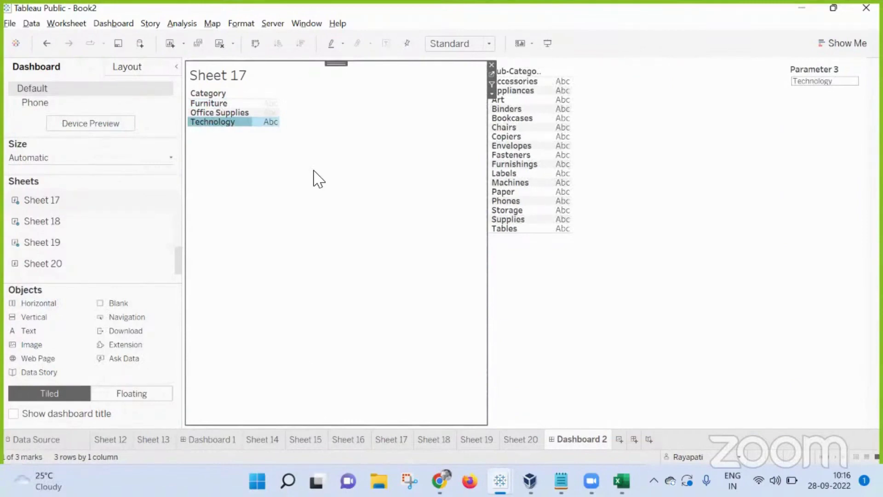
mouse_move(440, 478)
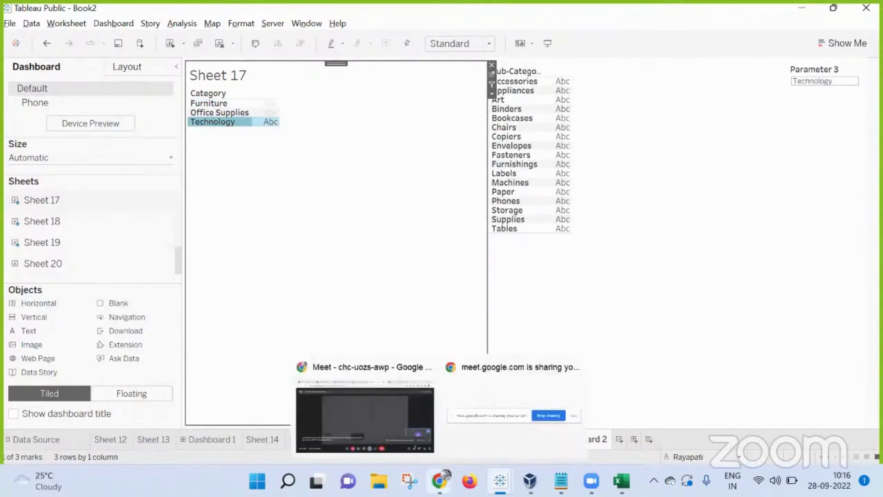
left_click(344, 423)
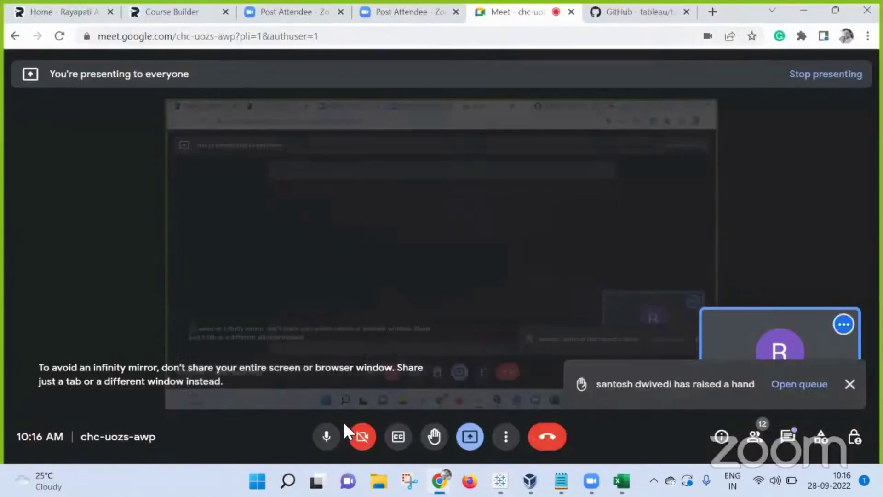